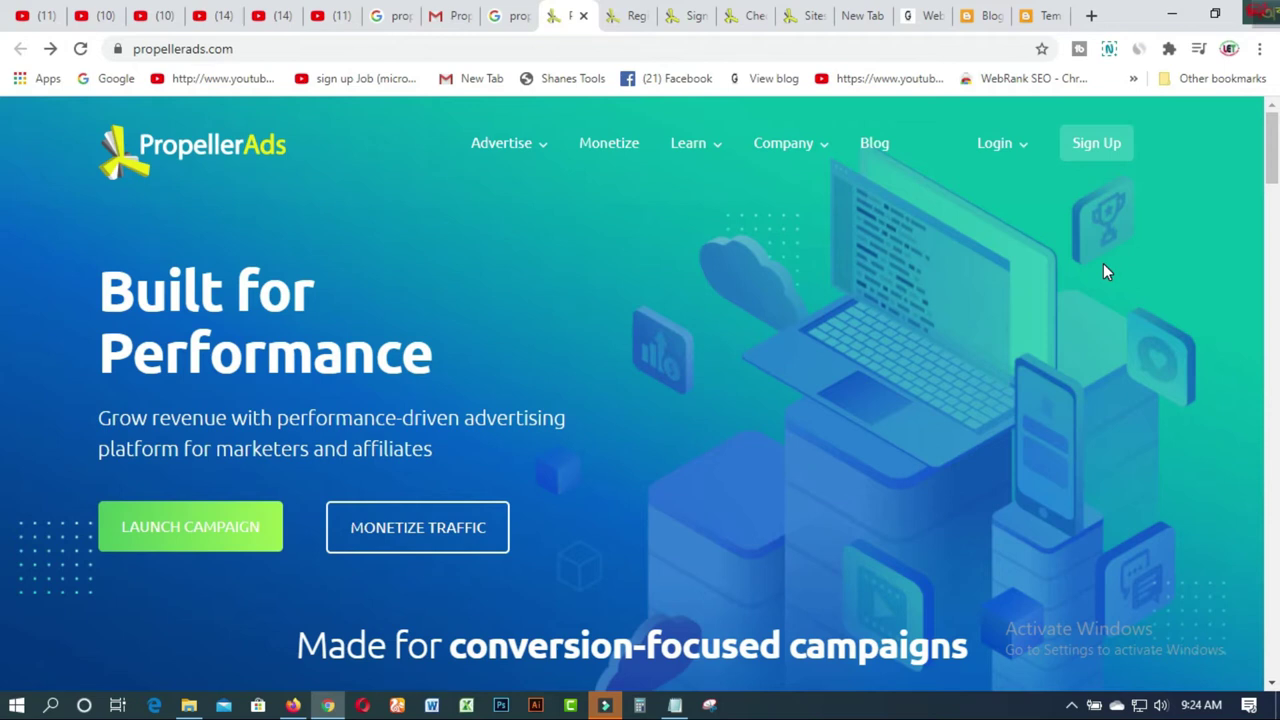
- Go to the PropellerAds registration page and open the publisher sign-up form
{"action": "left_click", "coordinate": [1076, 160]}
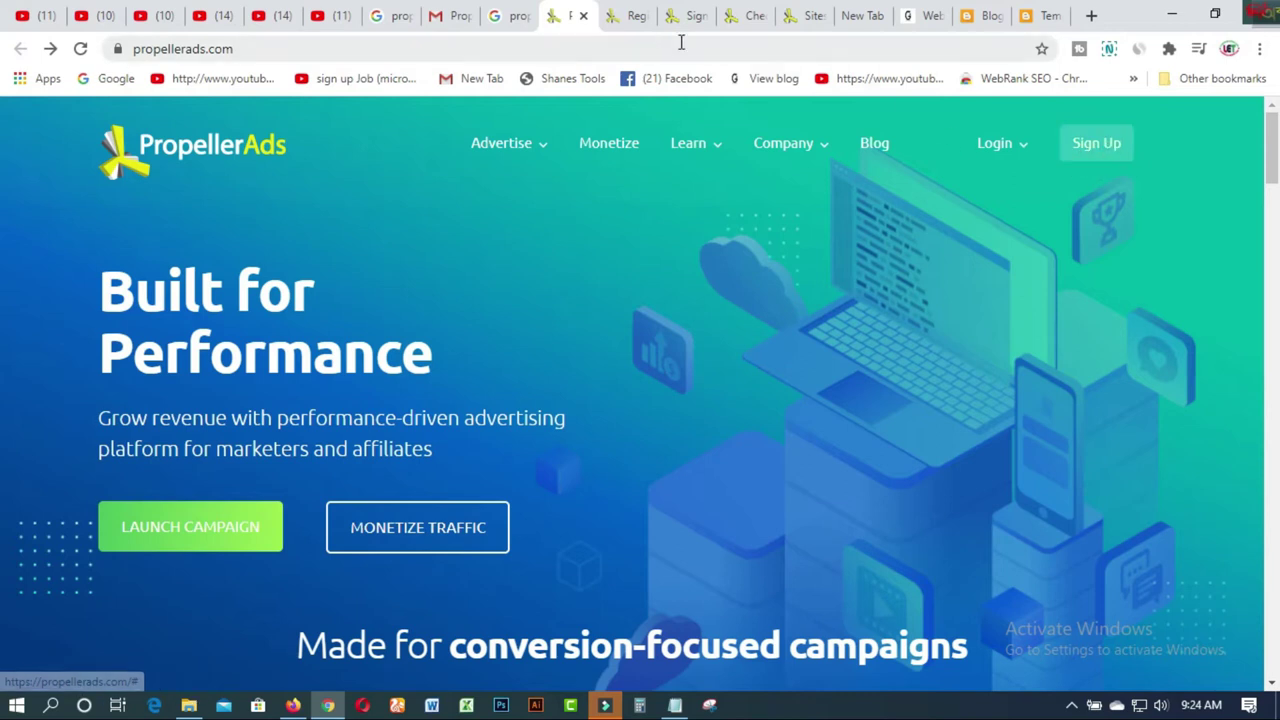
{"action": "left_click", "coordinate": [632, 22]}
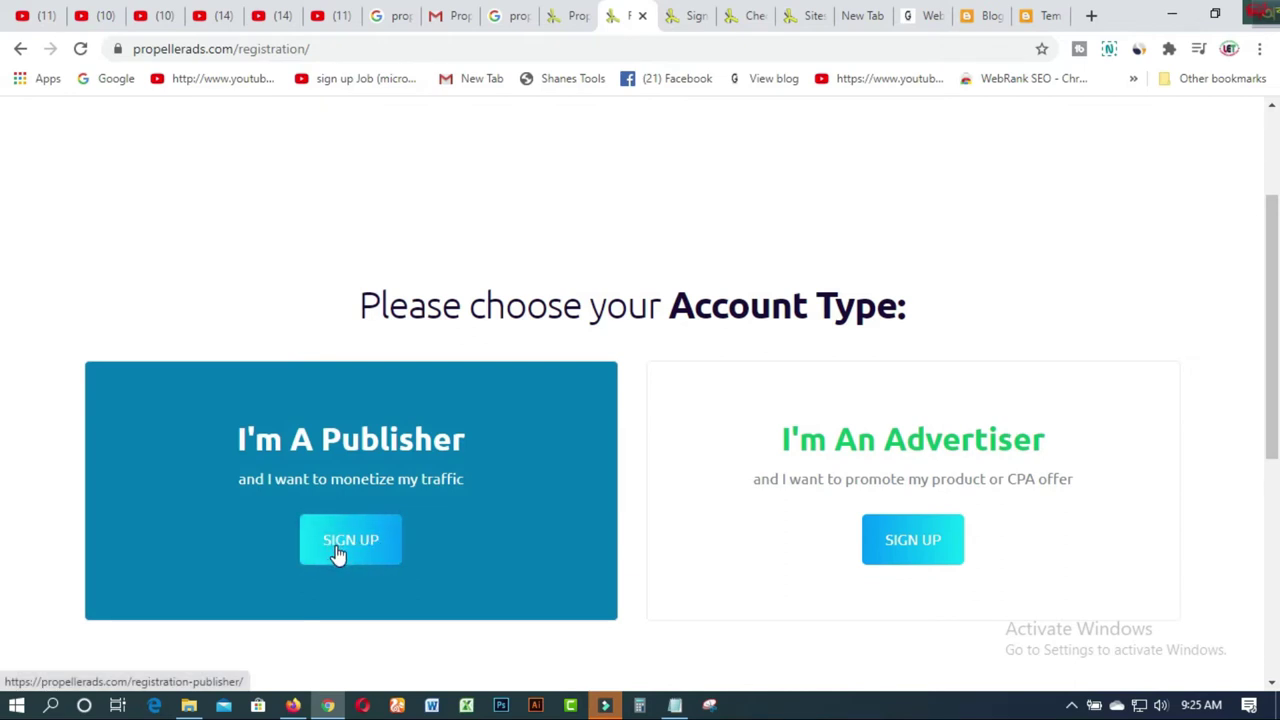
{"action": "left_click", "coordinate": [681, 22]}
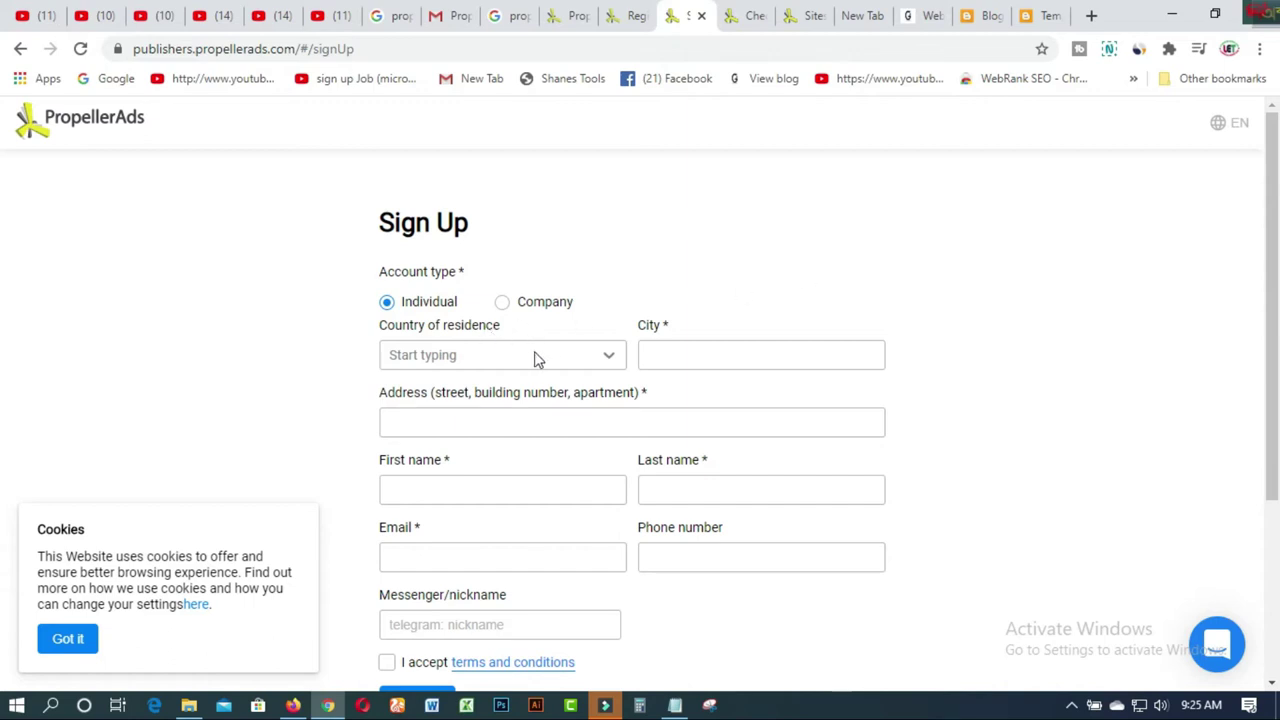
- Look over the publisher sign-up form, including its country of residence choices and the terms acceptance
{"action": "left_click", "coordinate": [604, 358]}
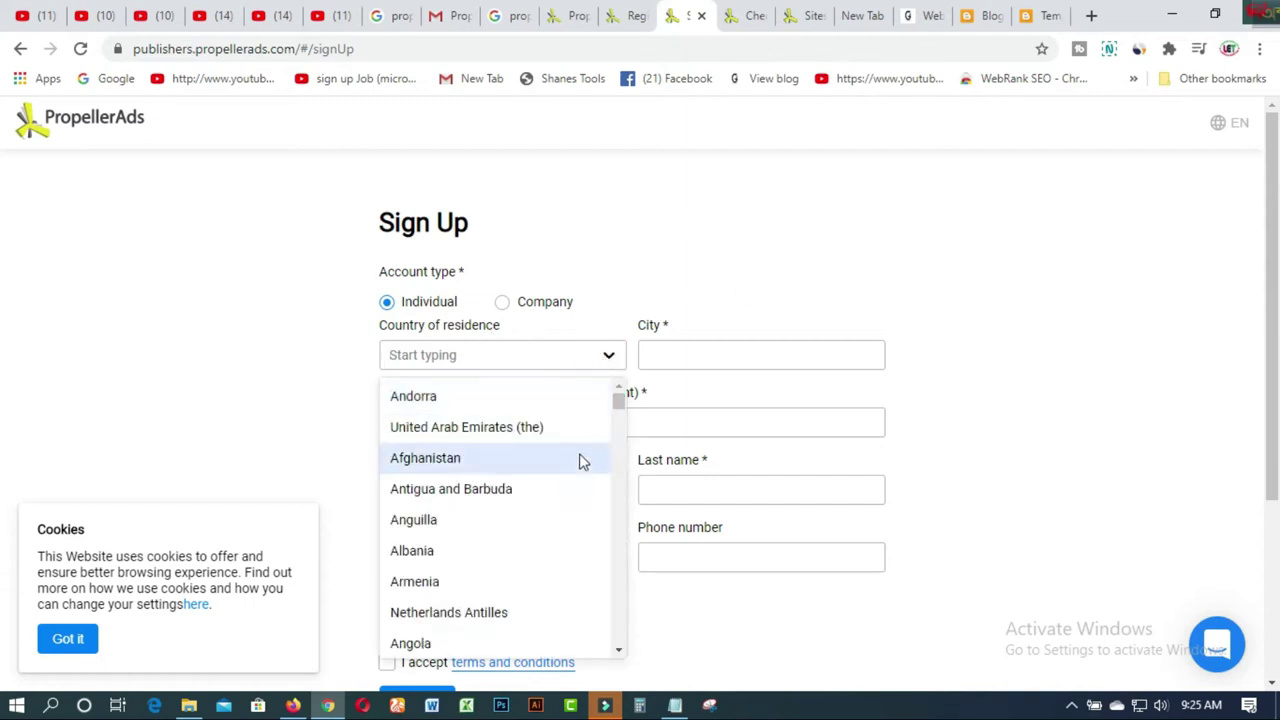
{"action": "scroll", "coordinate": [580, 470], "scroll_direction": "down", "scroll_amount": 1}
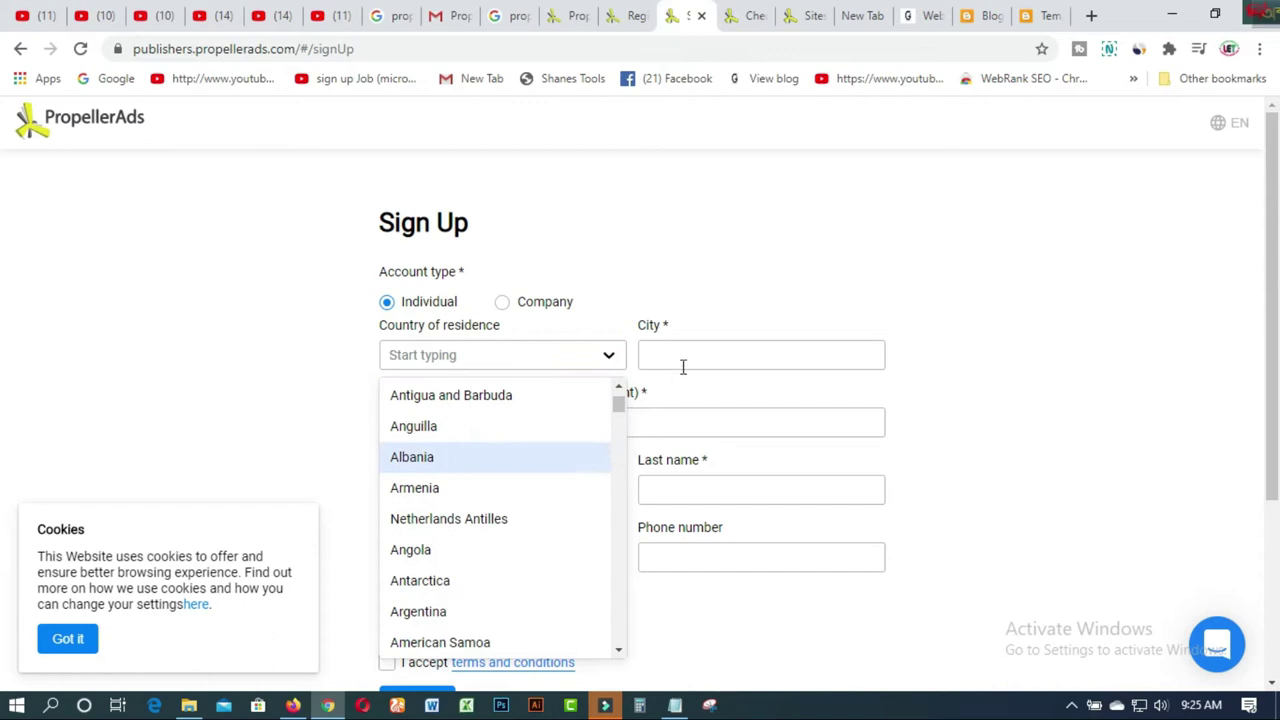
{"action": "left_click", "coordinate": [900, 275]}
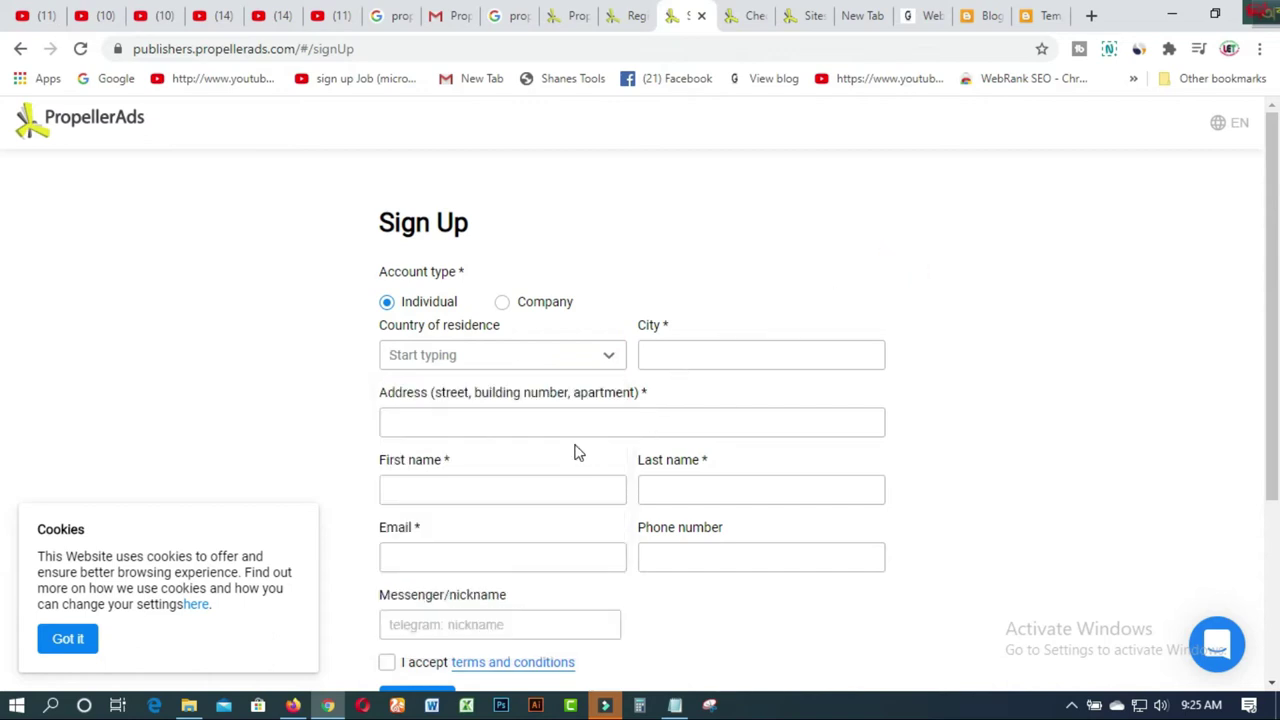
{"action": "scroll", "coordinate": [575, 441], "scroll_direction": "down", "scroll_amount": 1}
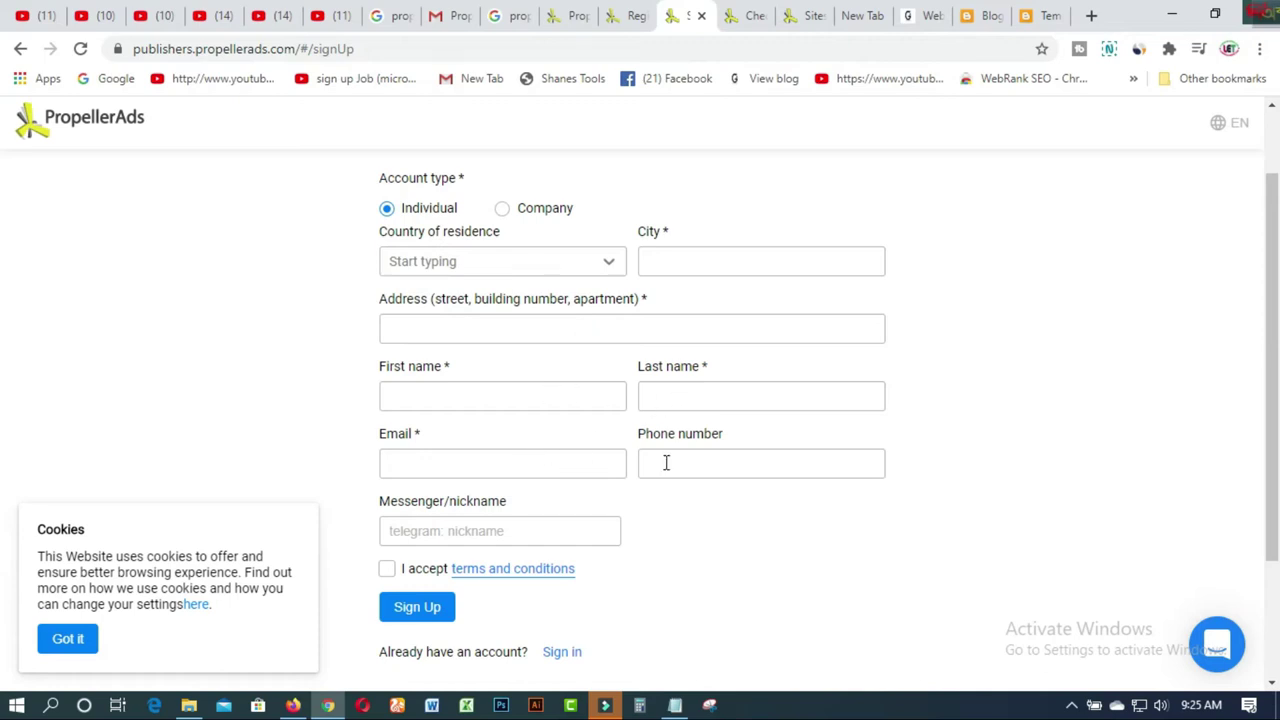
{"action": "scroll", "coordinate": [666, 462], "scroll_direction": "down", "scroll_amount": 1}
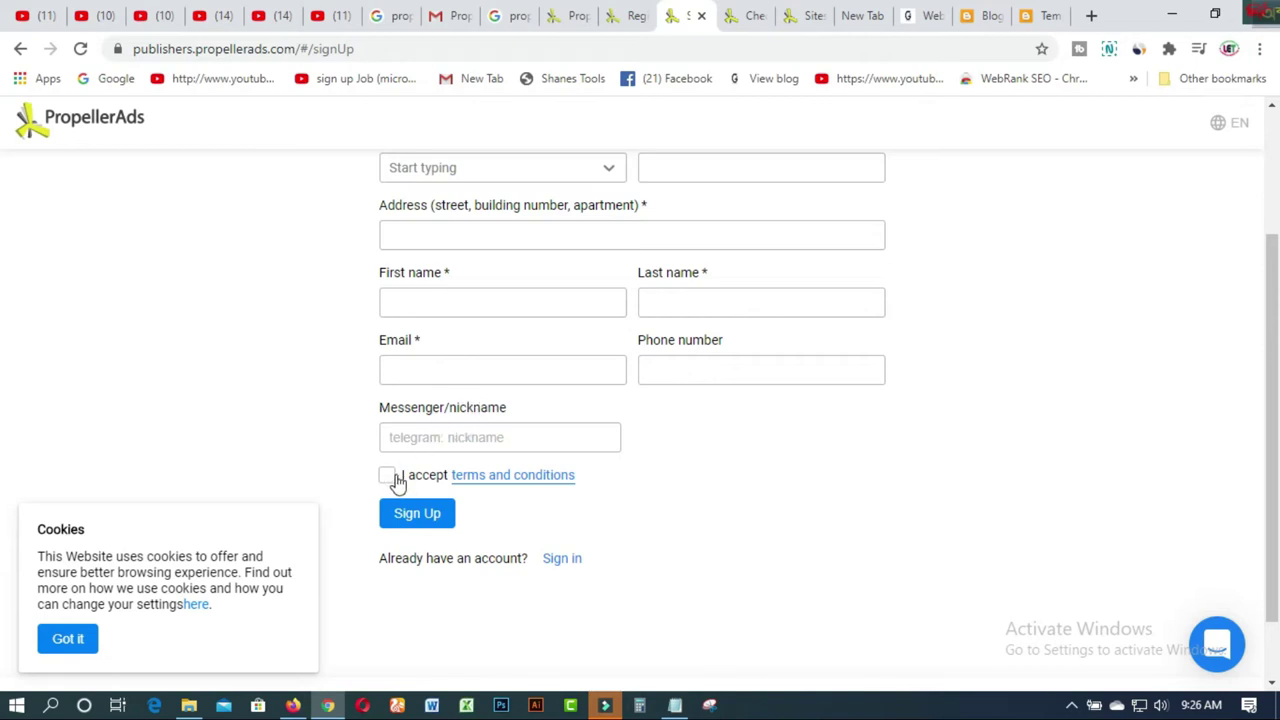
- Check the account activation notice and the PropellerAds account verification e-mail in Gmail
{"action": "left_click", "coordinate": [745, 27]}
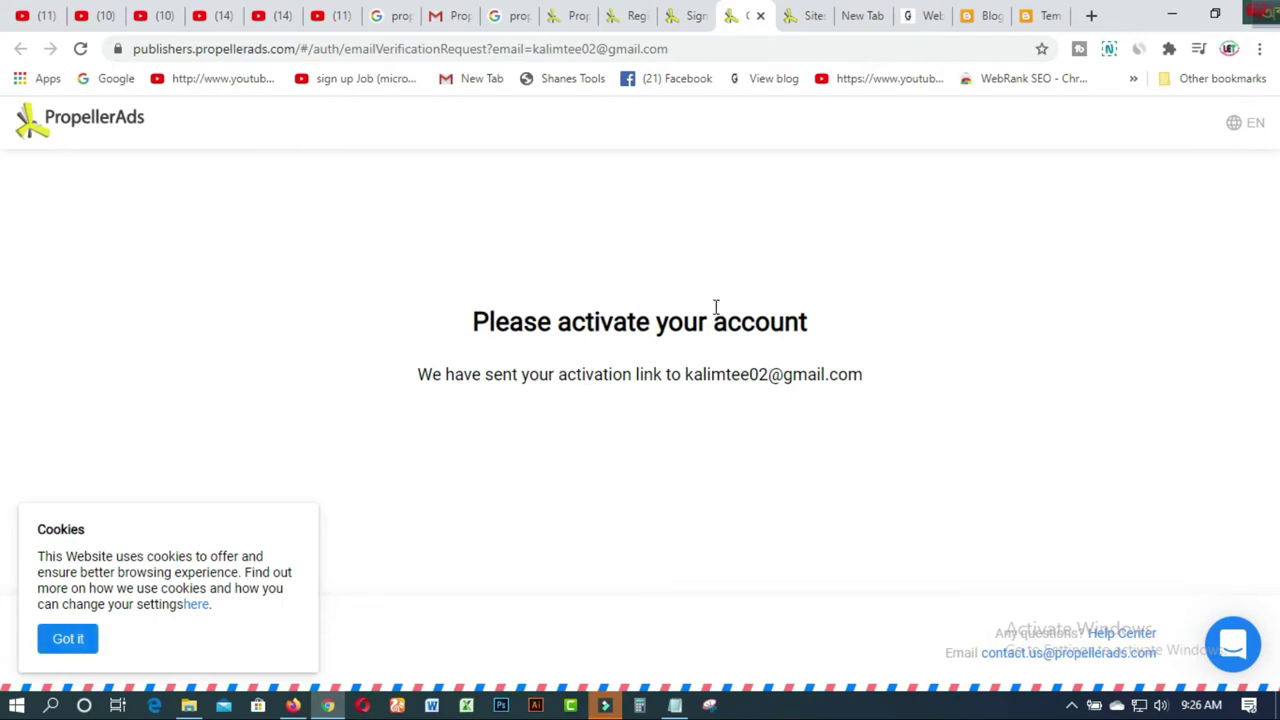
{"action": "left_click", "coordinate": [450, 16]}
{"action": "scroll", "coordinate": [1091, 384], "scroll_direction": "up", "scroll_amount": 1}
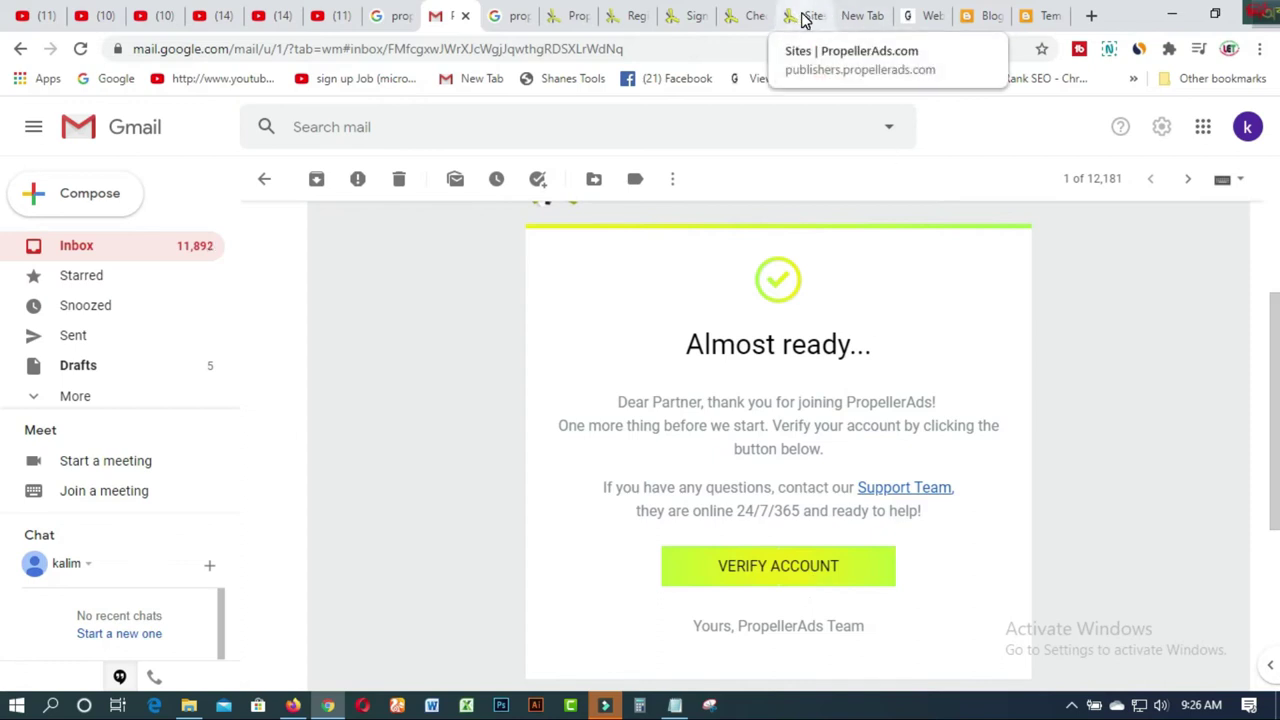
- Start adding a new site in the PropellerAds publisher account and copy the blog address webdesigndo.blogspot.com
{"action": "left_click", "coordinate": [805, 17]}
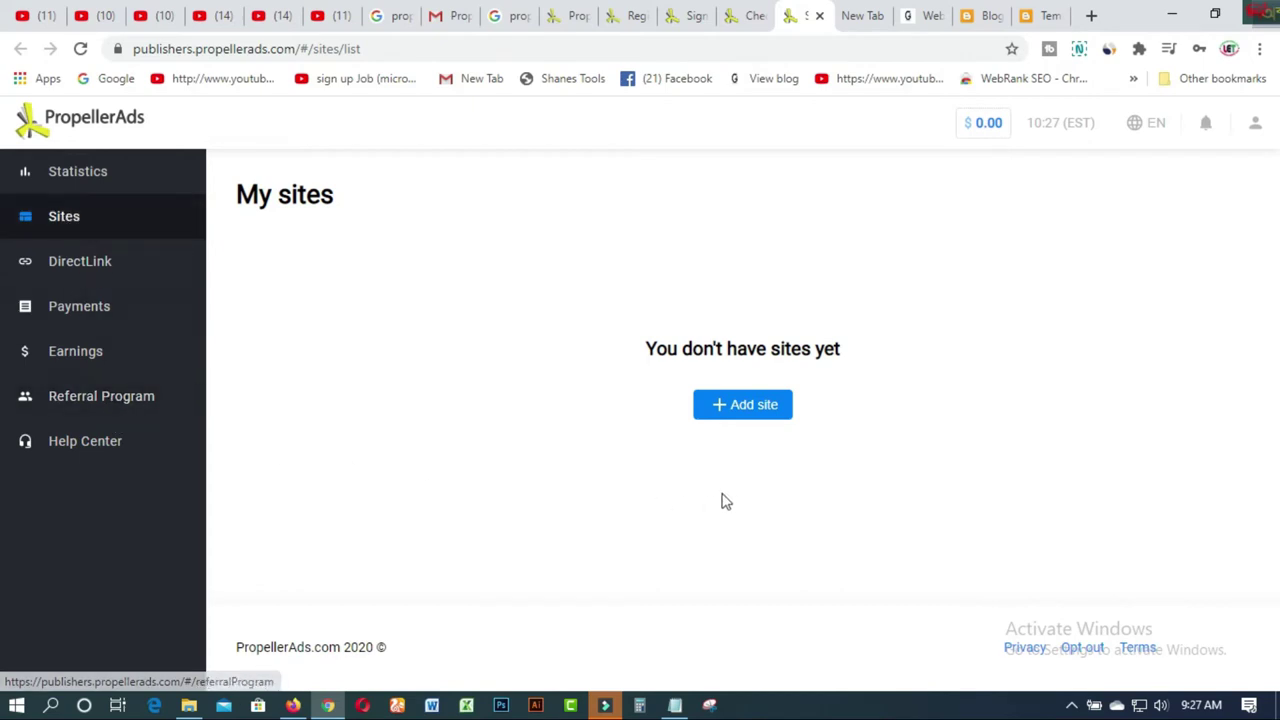
{"action": "left_click", "coordinate": [740, 415]}
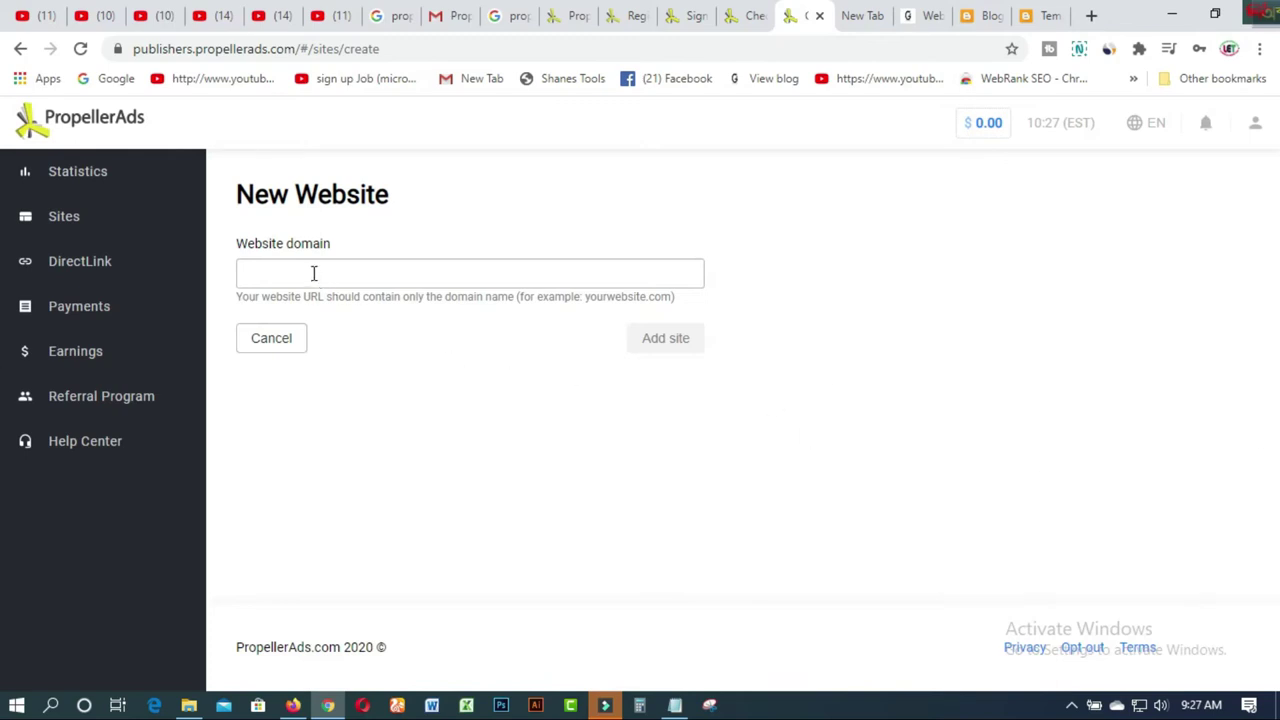
{"action": "left_click", "coordinate": [928, 17]}
{"action": "left_click", "coordinate": [289, 47]}
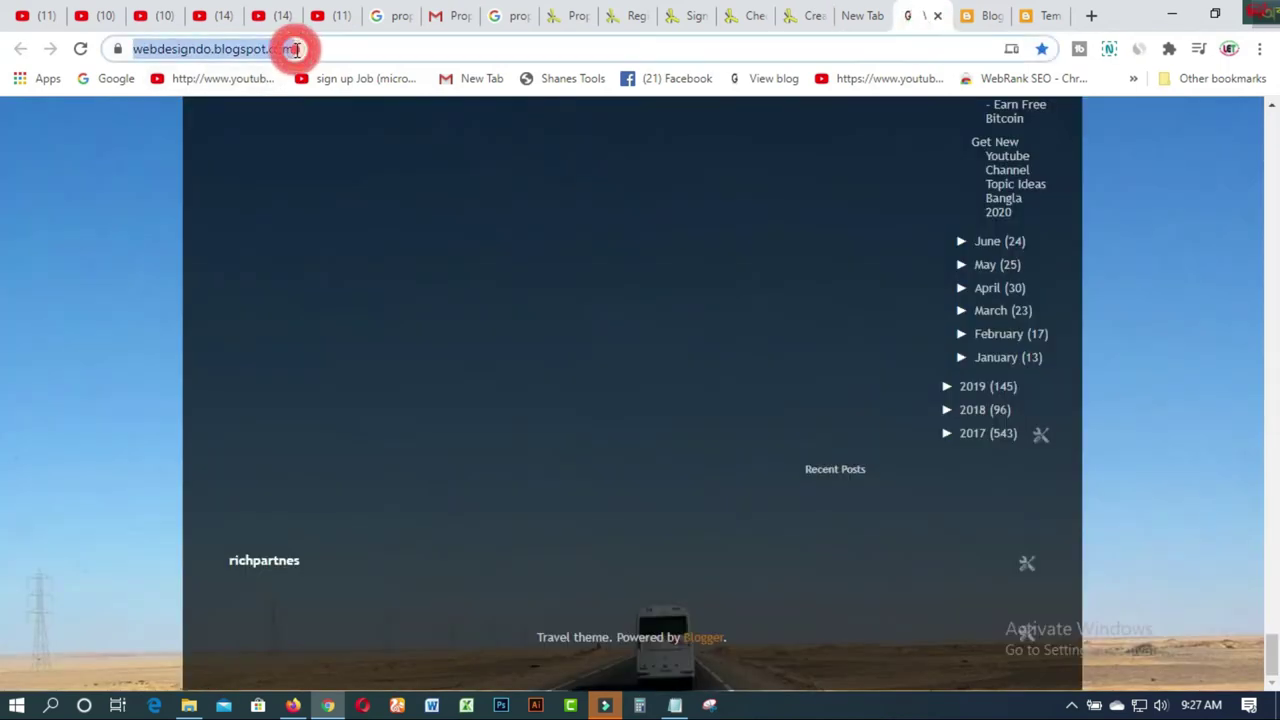
{"action": "right_click", "coordinate": [293, 48]}
{"action": "left_click", "coordinate": [340, 184]}
- Look through the Web Design Tutorials & knowledge blog, including its posts and sidebar content
{"action": "scroll", "coordinate": [670, 390], "scroll_direction": "down", "scroll_amount": 10}
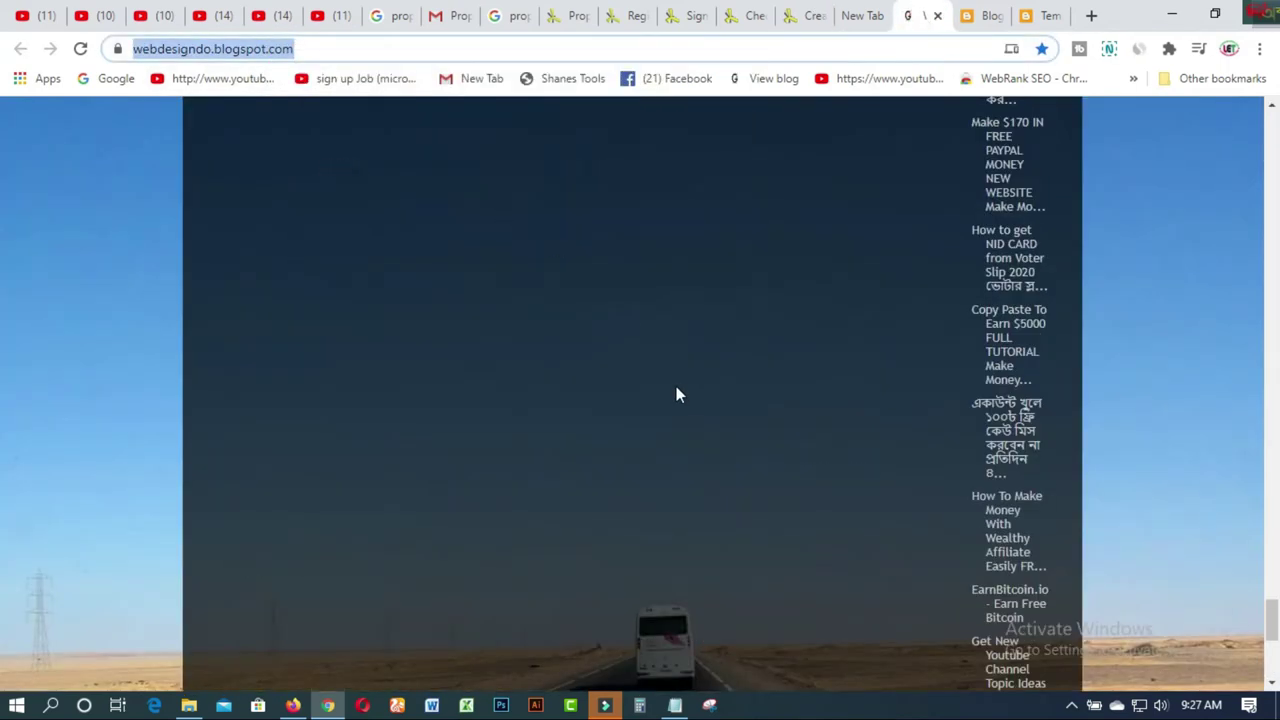
{"action": "scroll", "coordinate": [666, 389], "scroll_direction": "down", "scroll_amount": 15}
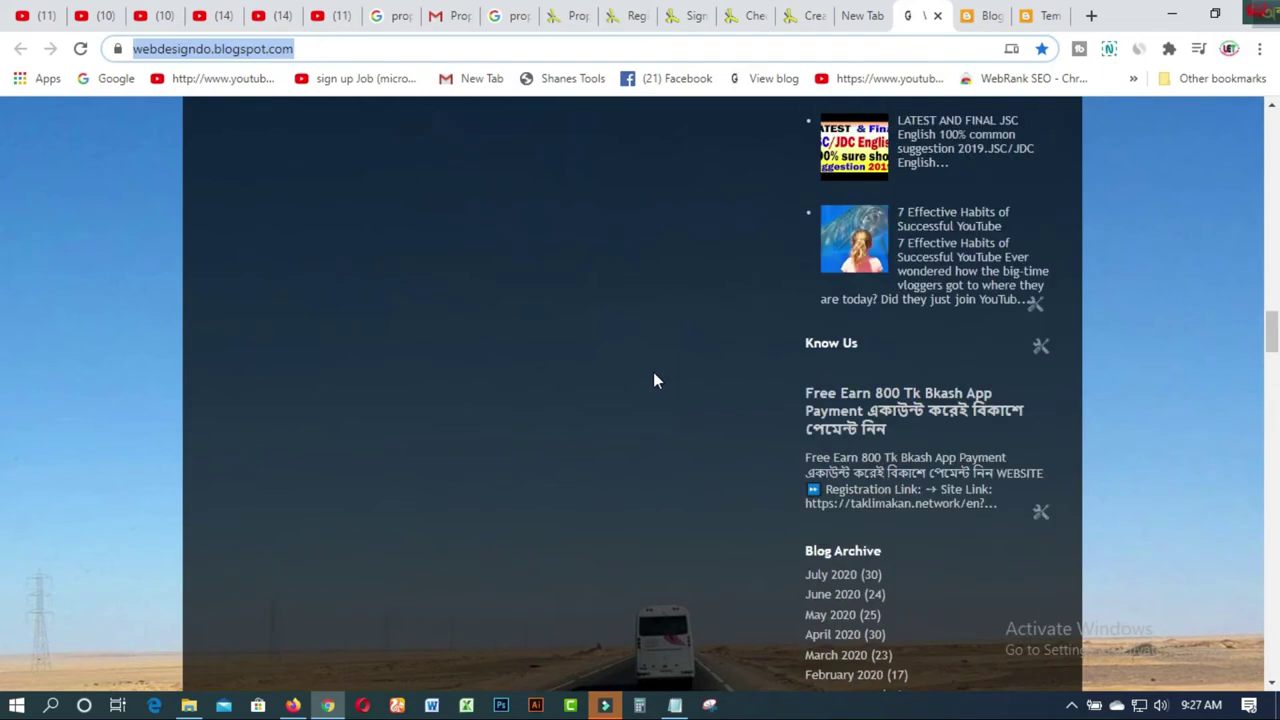
{"action": "scroll", "coordinate": [655, 378], "scroll_direction": "up", "scroll_amount": 15}
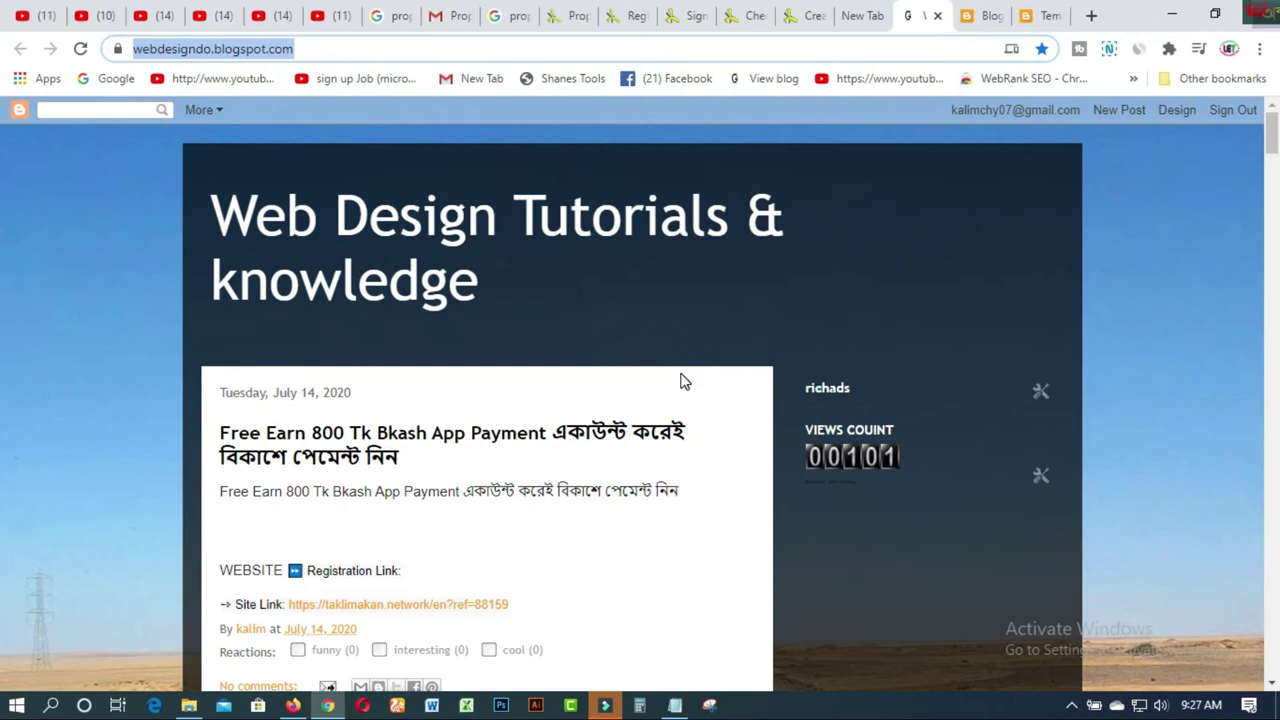
{"action": "scroll", "coordinate": [681, 382], "scroll_direction": "down", "scroll_amount": 1}
{"action": "scroll", "coordinate": [681, 386], "scroll_direction": "down", "scroll_amount": 4}
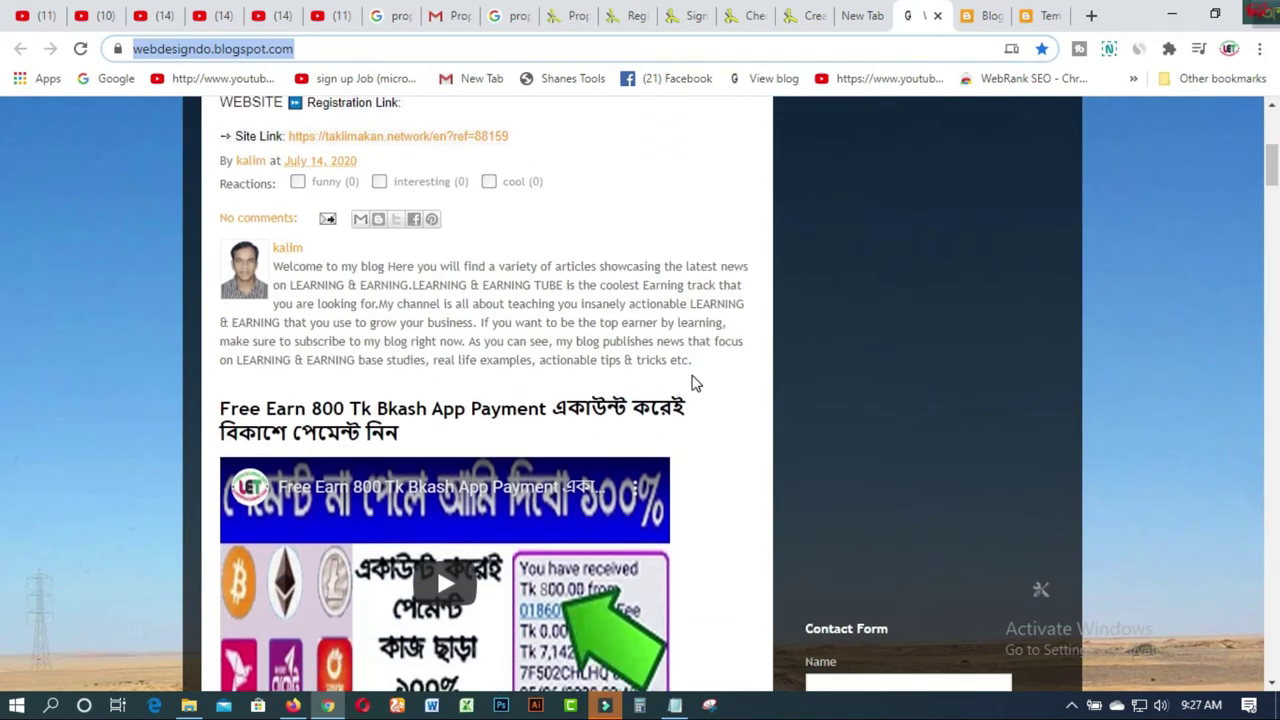
{"action": "scroll", "coordinate": [694, 390], "scroll_direction": "down", "scroll_amount": 2}
{"action": "scroll", "coordinate": [694, 390], "scroll_direction": "down", "scroll_amount": 6}
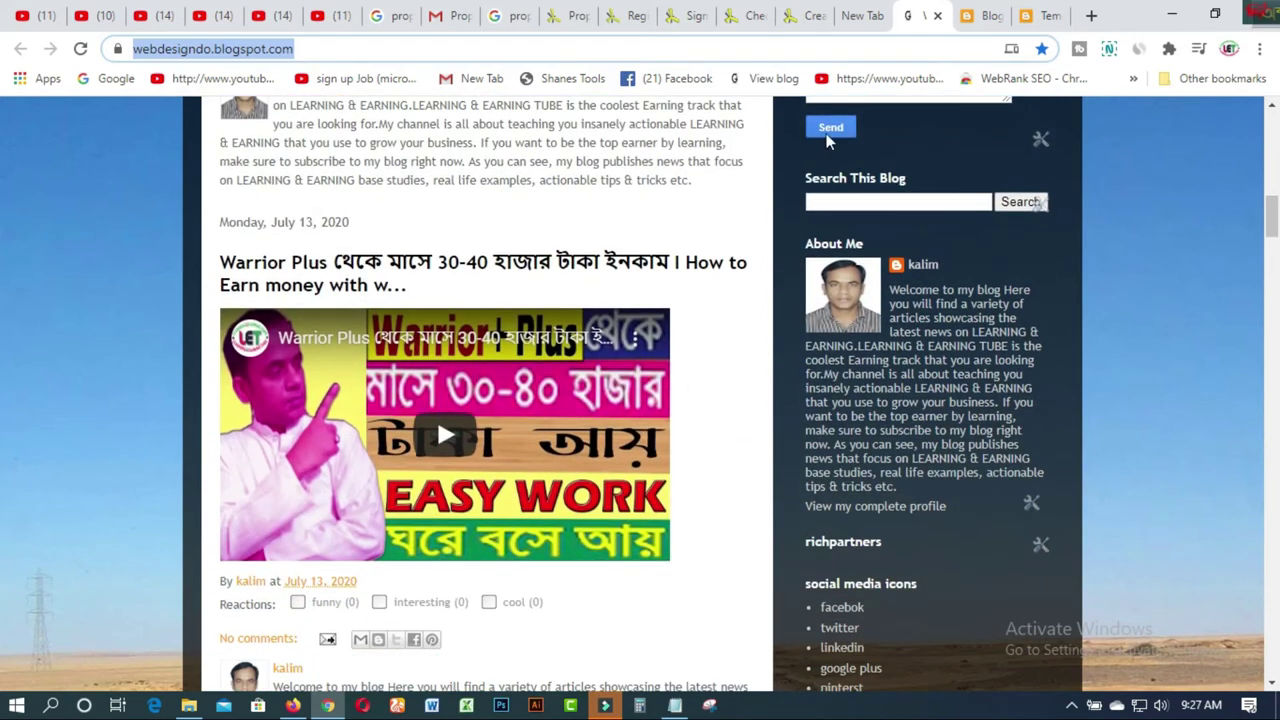
{"action": "left_click", "coordinate": [810, 15]}
{"action": "left_click", "coordinate": [378, 279]}
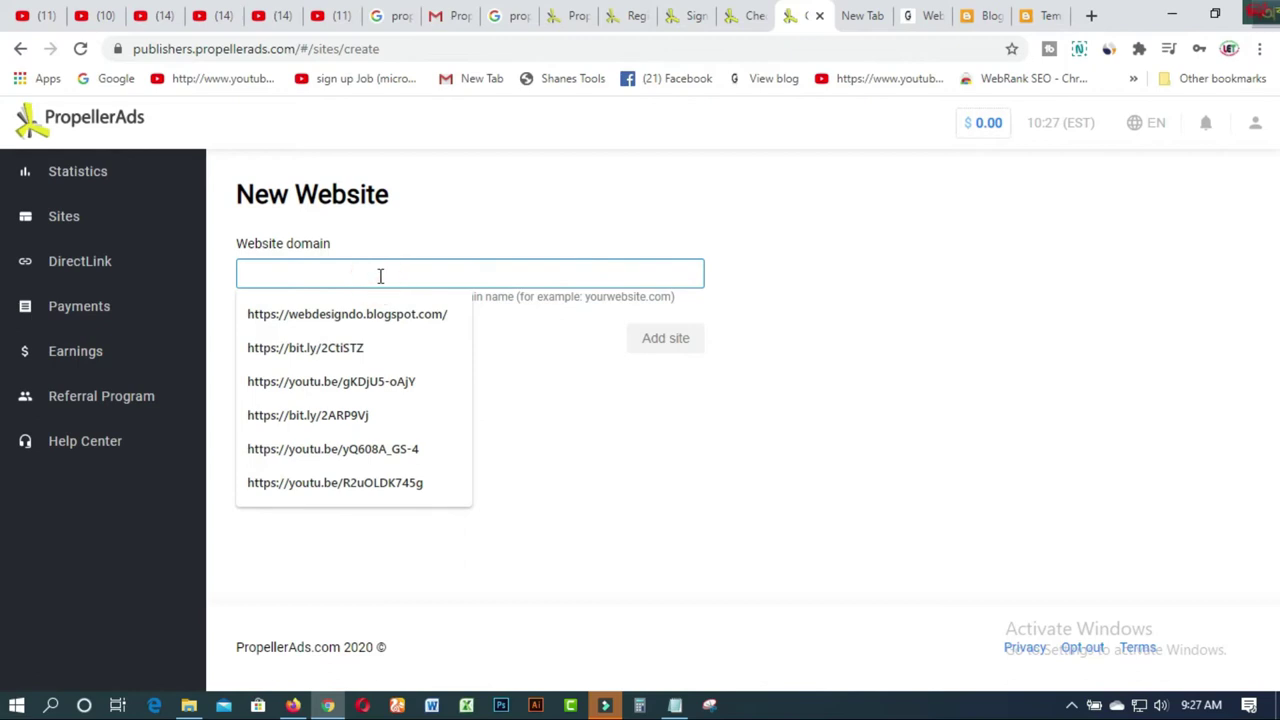
{"action": "right_click", "coordinate": [380, 277]}
{"action": "left_click", "coordinate": [331, 320]}
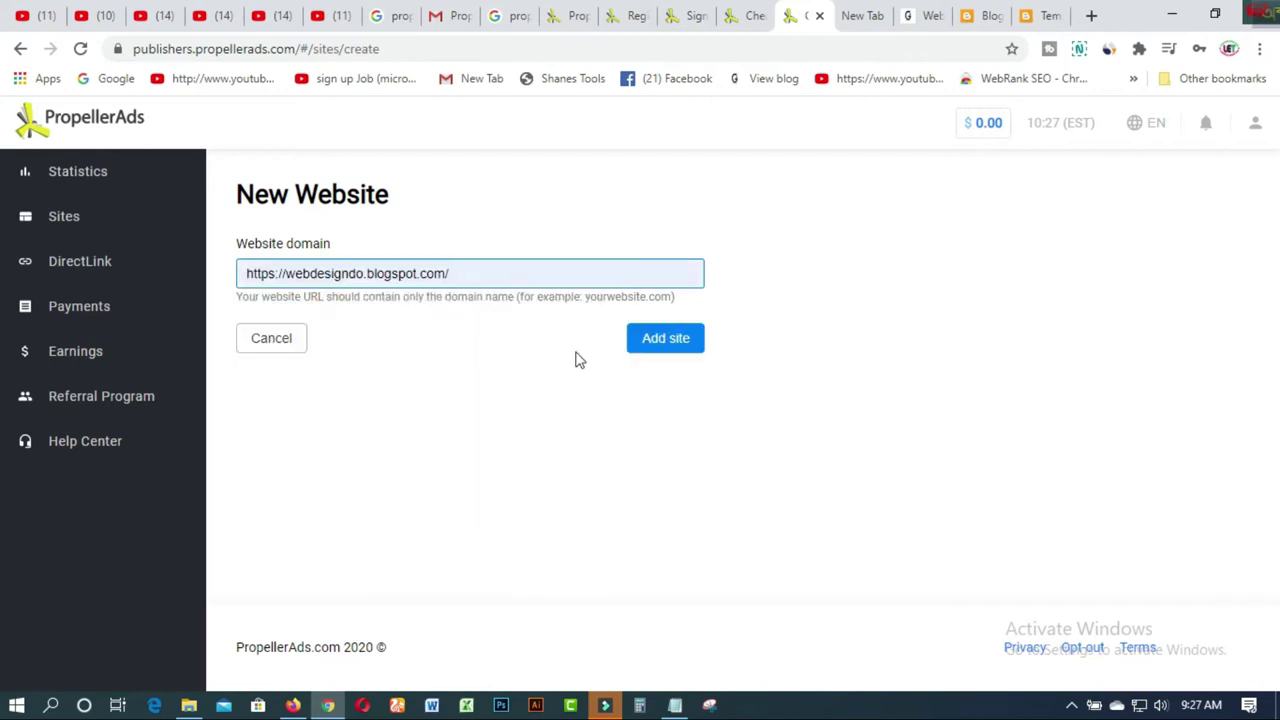
{"action": "left_click", "coordinate": [660, 343]}
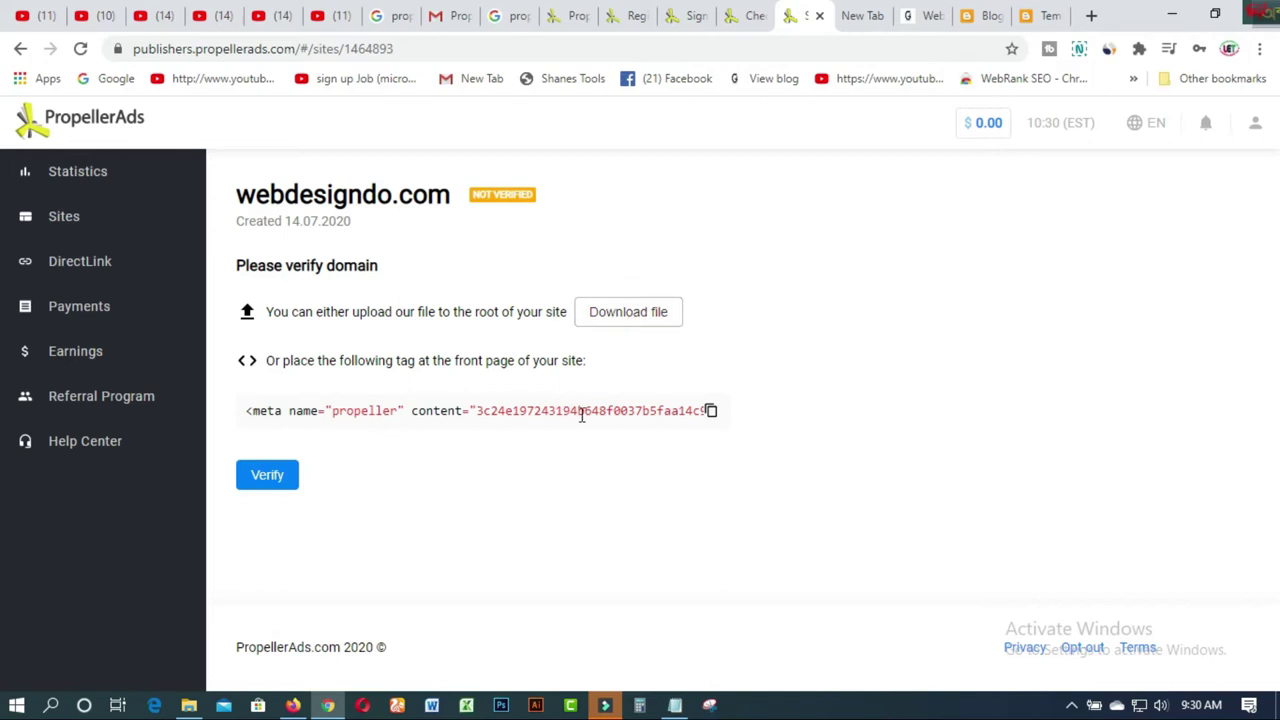
- Copy the site's verification meta tag from PropellerAds and open the blog theme's HTML for editing in Blogger
{"action": "left_click", "coordinate": [712, 412]}
{"action": "left_click", "coordinate": [990, 17]}
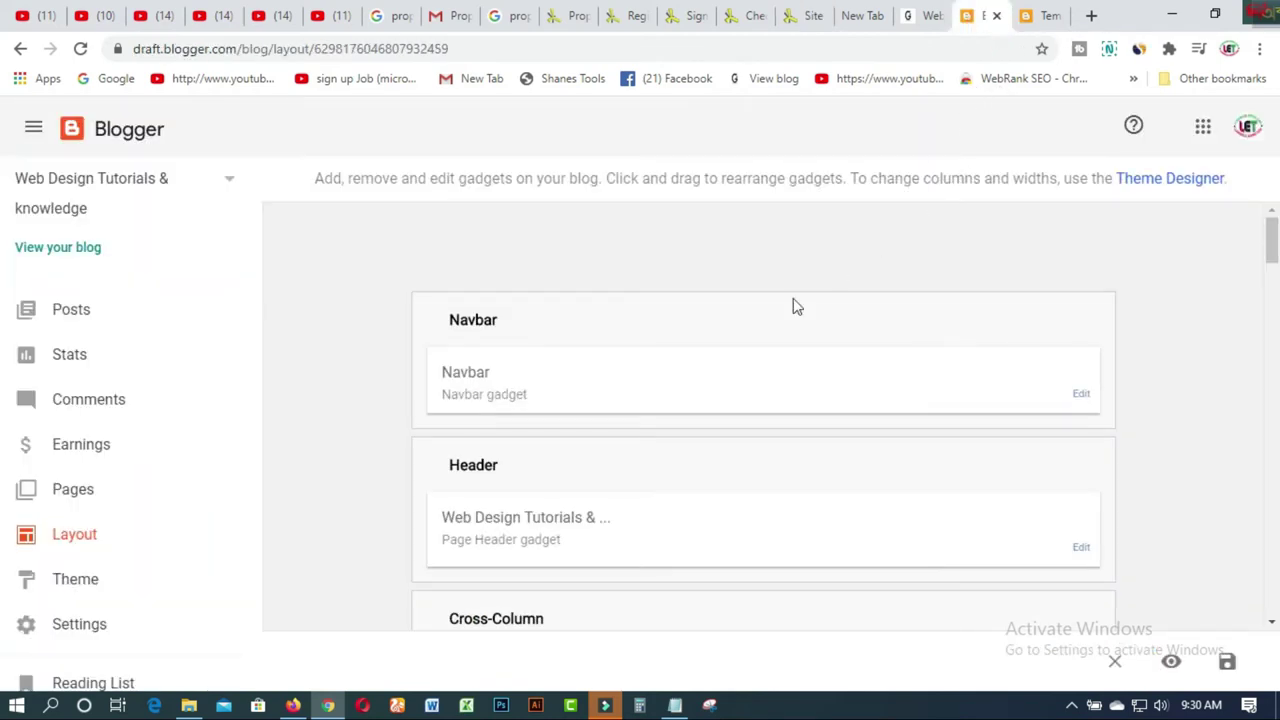
{"action": "left_click", "coordinate": [76, 587]}
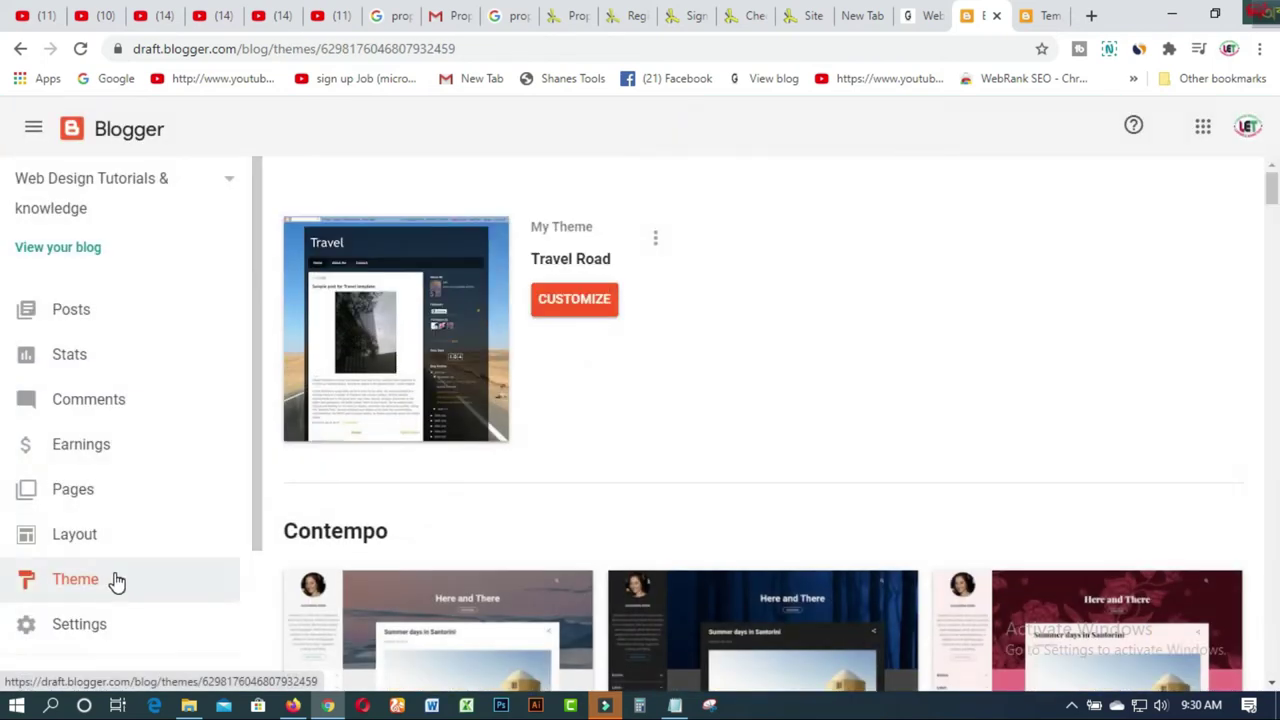
{"action": "left_click", "coordinate": [658, 245]}
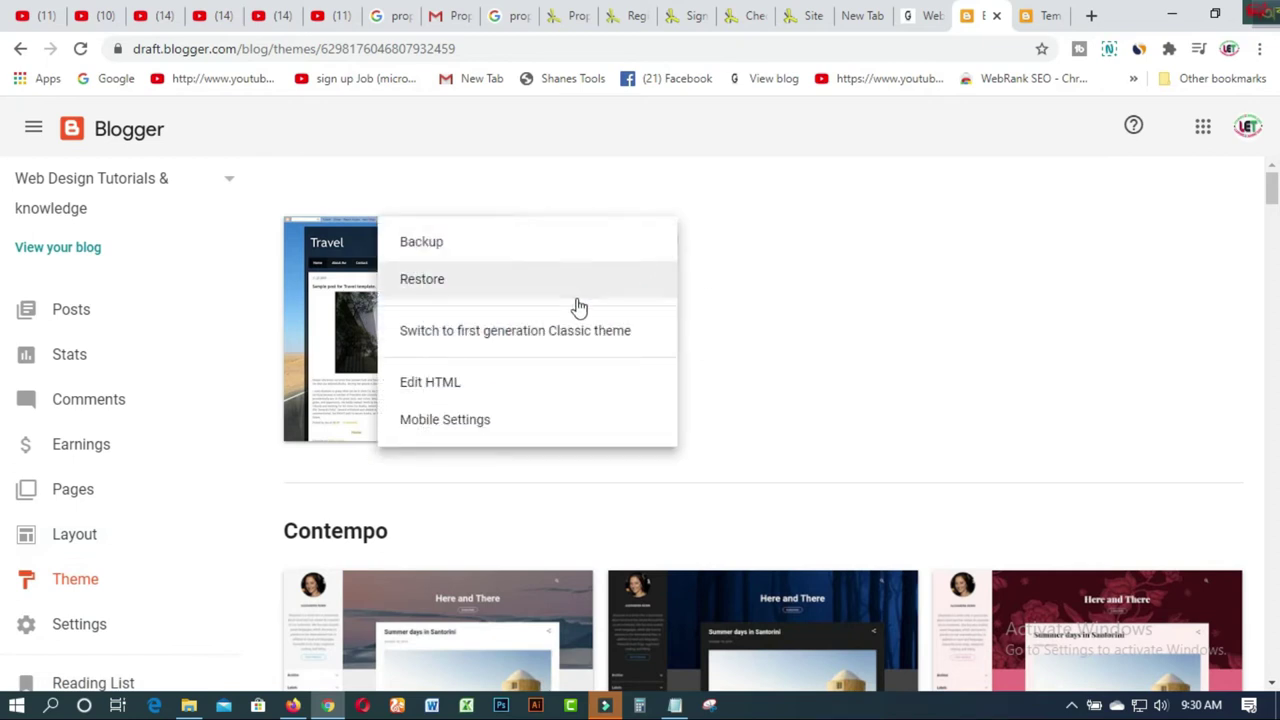
{"action": "left_click", "coordinate": [433, 395]}
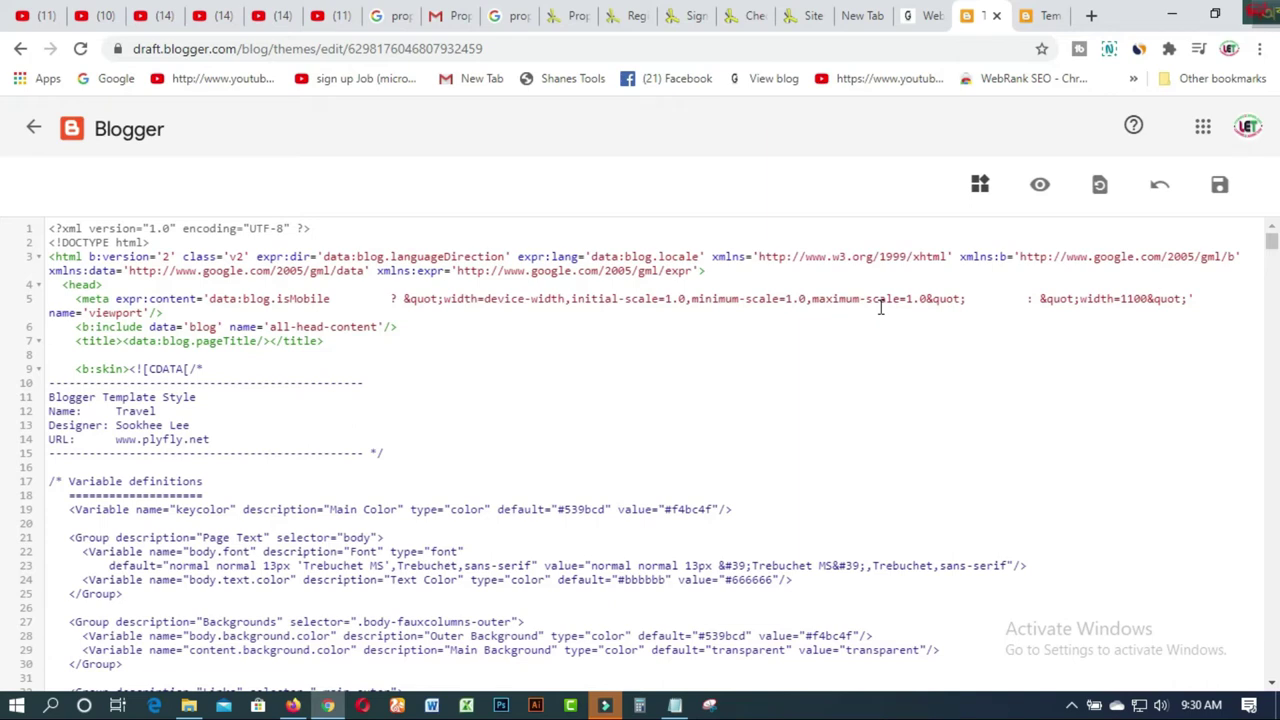
- Find the <head> tag in the theme HTML and insert five blank lines directly below it
{"action": "key", "text": "ctrl+f"}
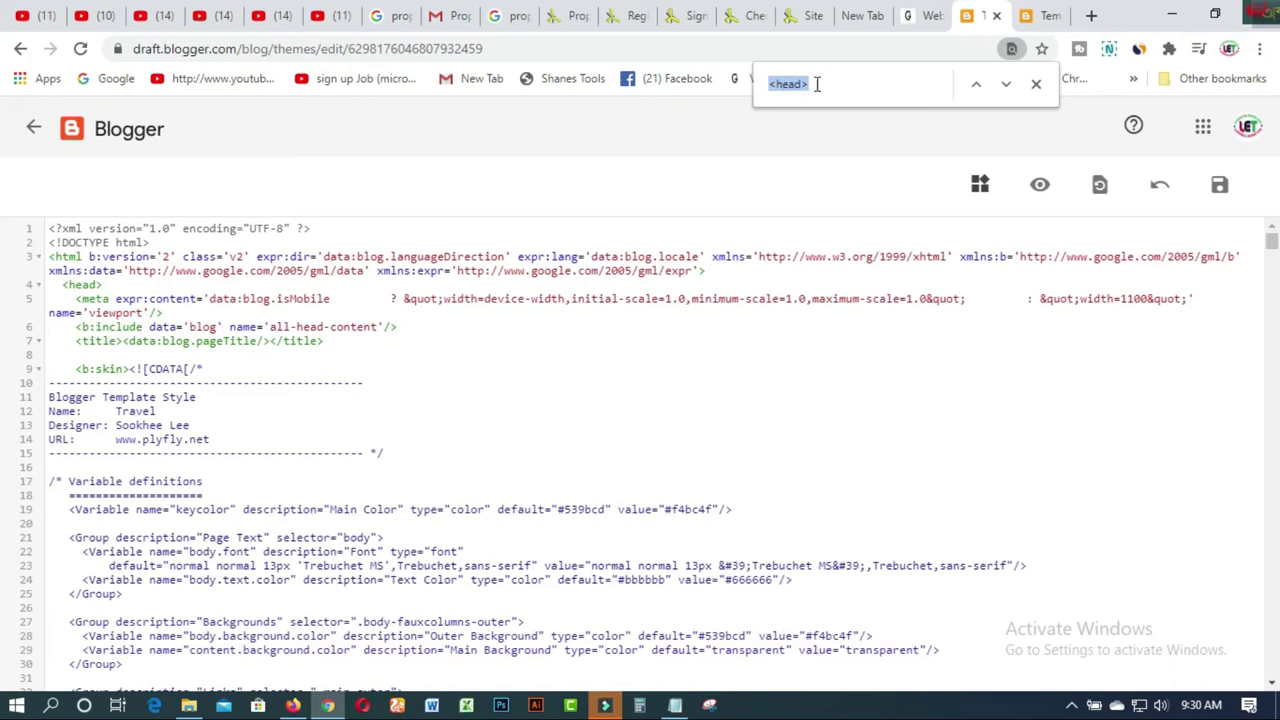
{"action": "key", "text": "Return"}
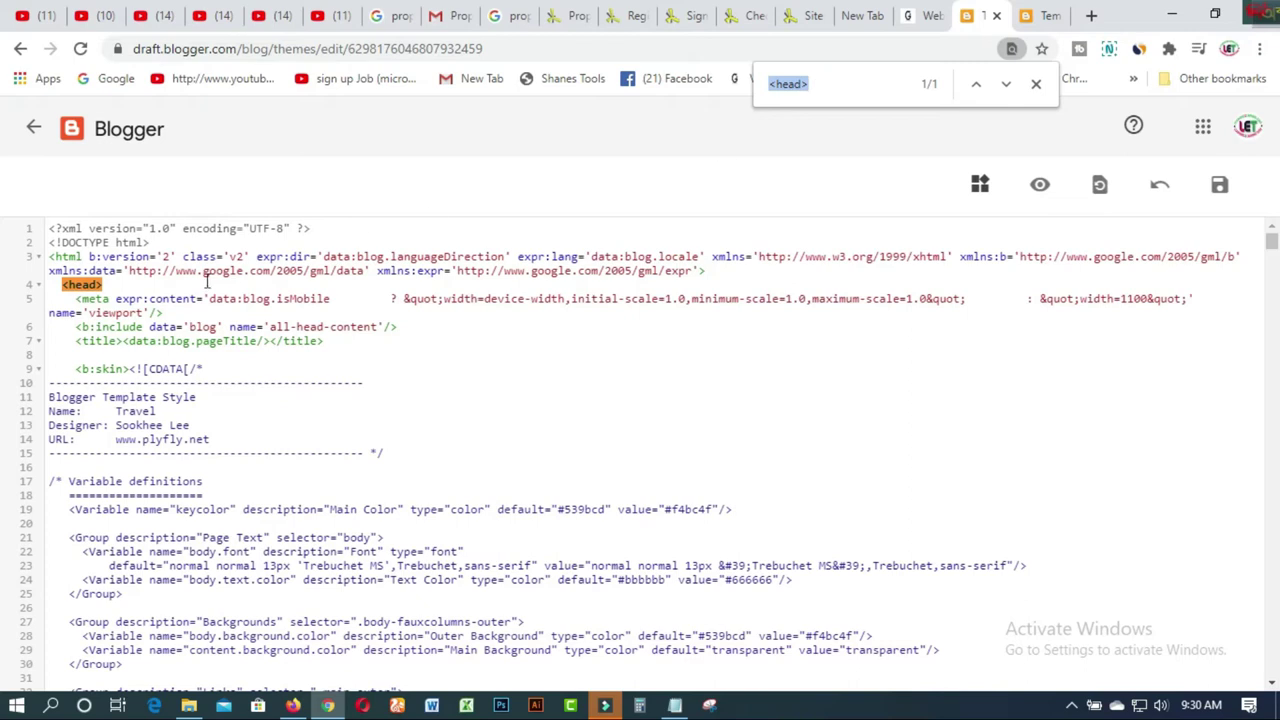
{"action": "left_click", "coordinate": [111, 285]}
{"action": "key", "text": "Return"}
{"action": "key", "text": "Return"}
{"action": "key", "text": "Return"}
{"action": "key", "text": "Return"}
{"action": "key", "text": "Return"}
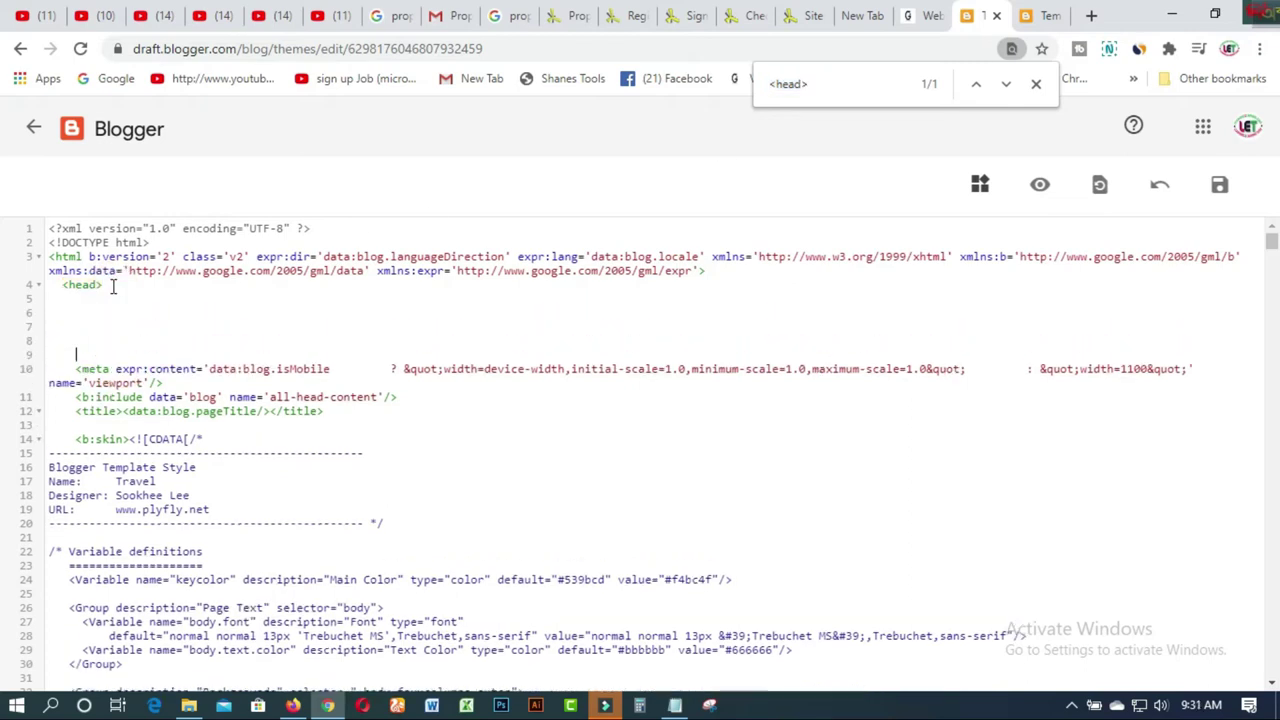
- Copy the PropellerAds verification meta tag again and paste it on line 6, below the theme's <head> tag
{"action": "left_click", "coordinate": [64, 316]}
{"action": "left_click", "coordinate": [812, 16]}
{"action": "left_click", "coordinate": [710, 412]}
{"action": "left_click", "coordinate": [982, 18]}
{"action": "key", "text": "ctrl+v"}
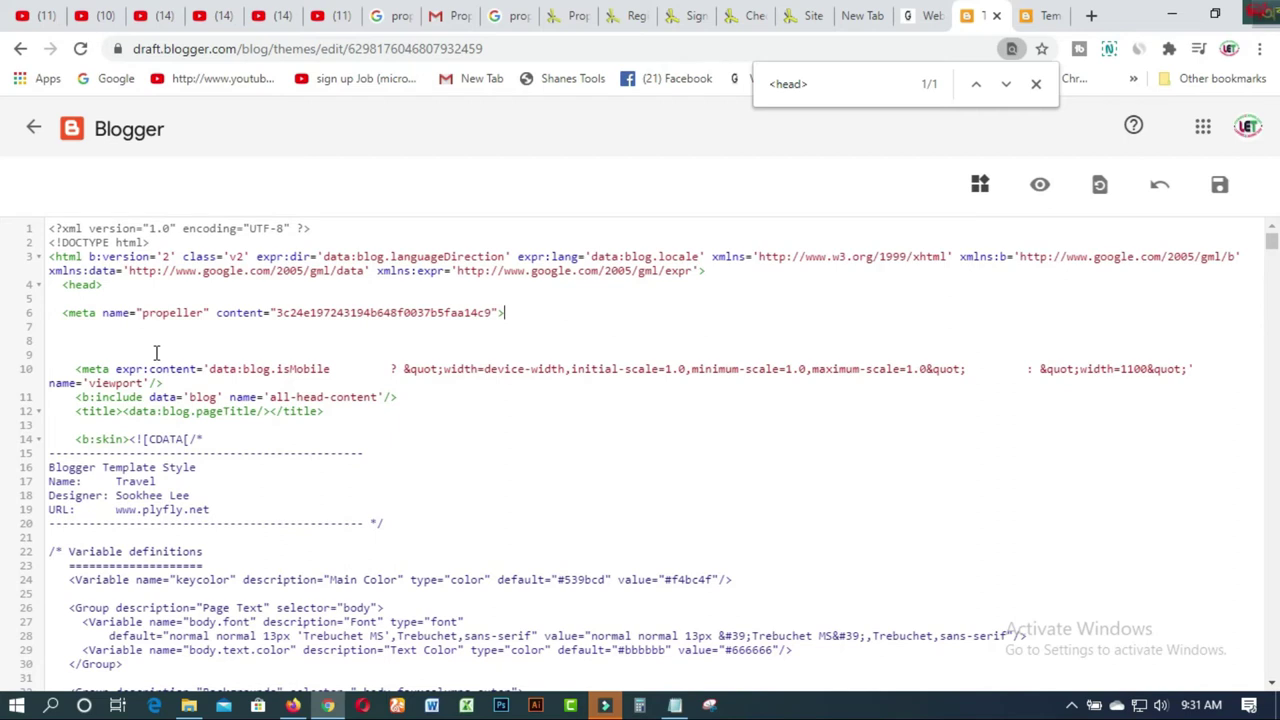
- Self-close the propeller meta tag with /> and append the marker <!..ads code..> after it on the same line
{"action": "left_click", "coordinate": [500, 308]}
{"action": "type", "text": "/>"}
{"action": "type", "text": "<"}
{"action": "type", "text": "!"}
{"action": "type", "text": "--"}
{"action": "type", "text": "ads"}
{"action": "type", "text": " c"}
{"action": "type", "text": "o"}
{"action": "type", "text": "de"}
{"action": "type", "text": ".."}
{"action": "type", "text": ">"}
- Try to save the theme HTML containing the propeller meta tag and the ads code comment
{"action": "left_click", "coordinate": [520, 313]}
{"action": "left_click_drag", "start_coordinate": [520, 313], "coordinate": [641, 315]}
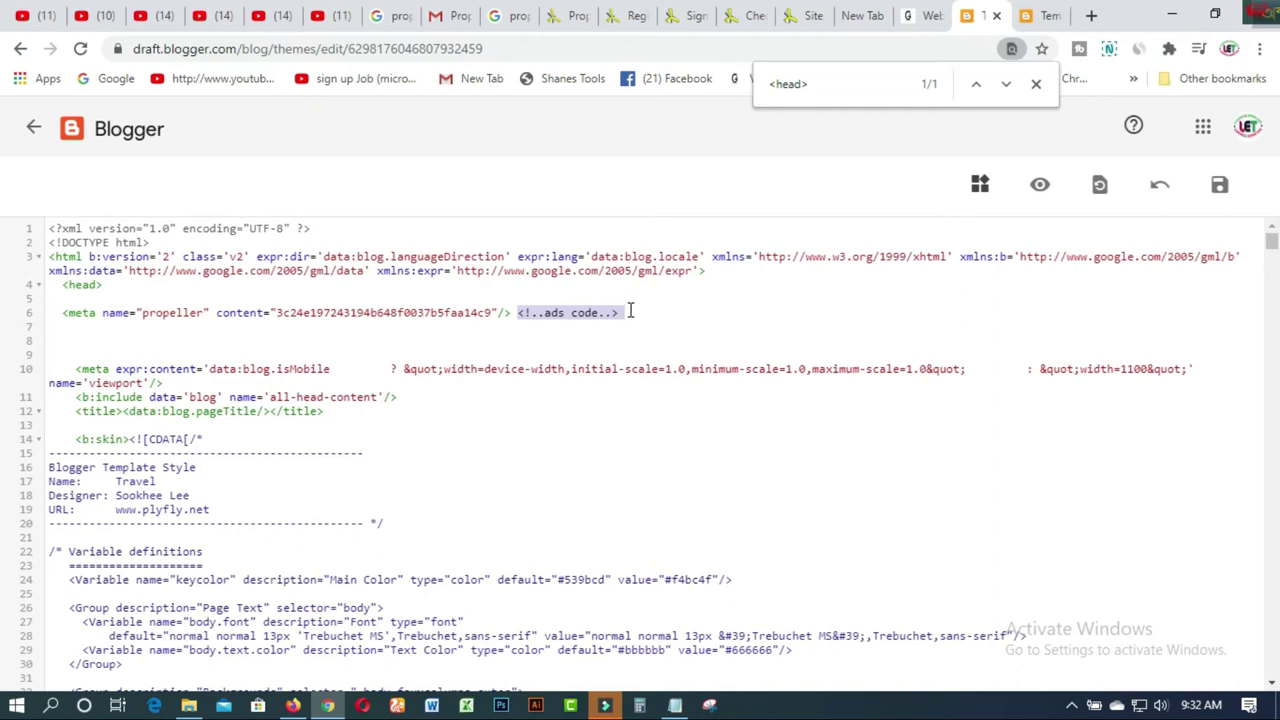
{"action": "left_click", "coordinate": [641, 162]}
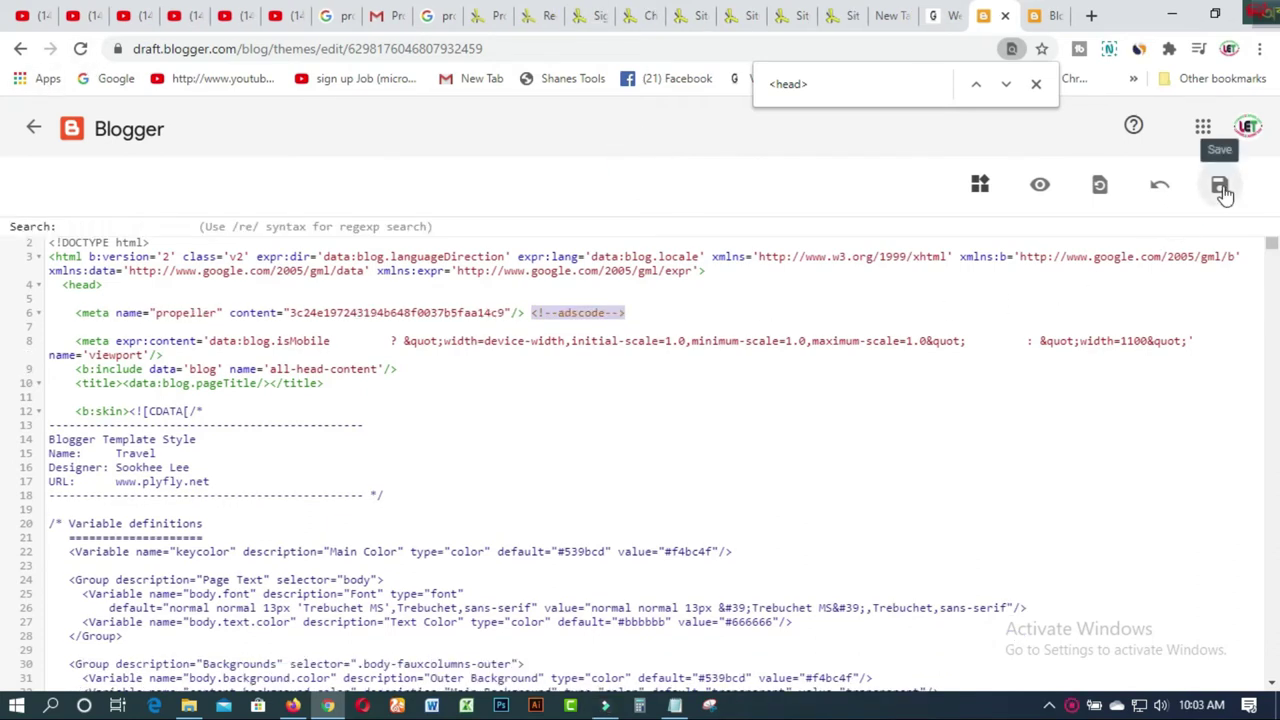
{"action": "left_click", "coordinate": [1222, 190]}
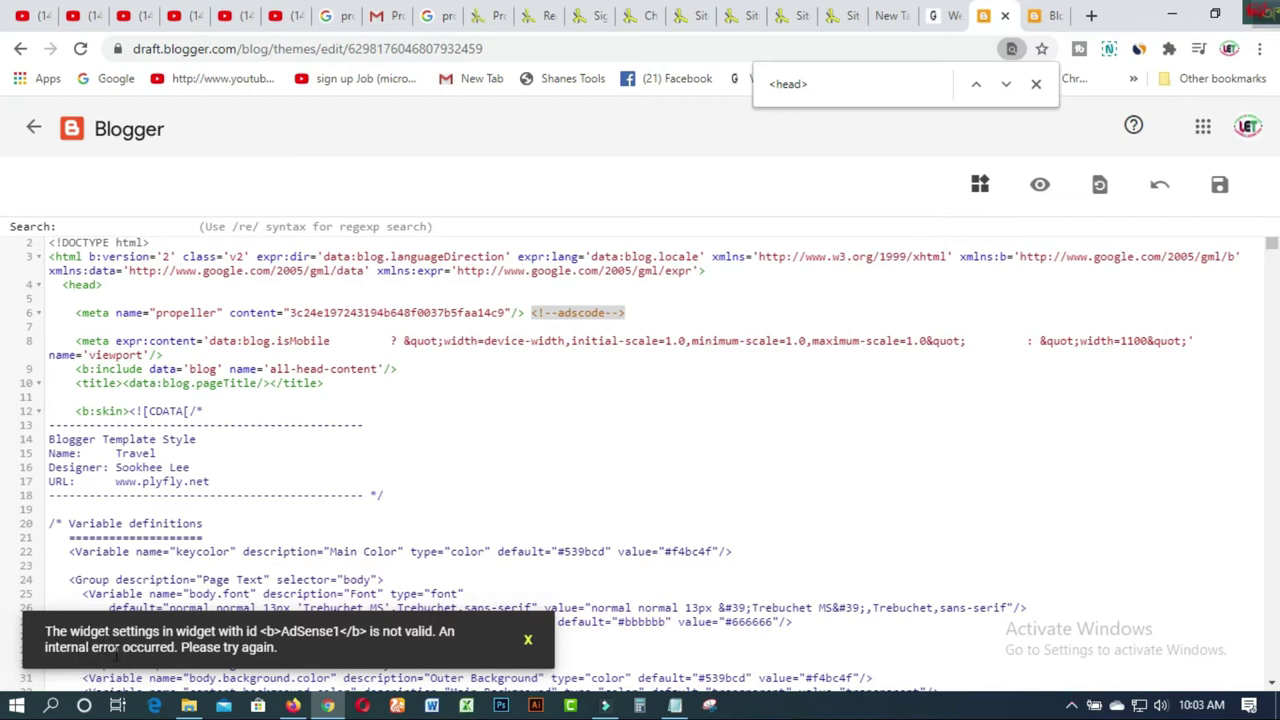
- Return to the webdesigndo.com domain verification page in PropellerAds and copy its verification meta tag
{"action": "left_click", "coordinate": [843, 28]}
{"action": "left_click", "coordinate": [797, 27]}
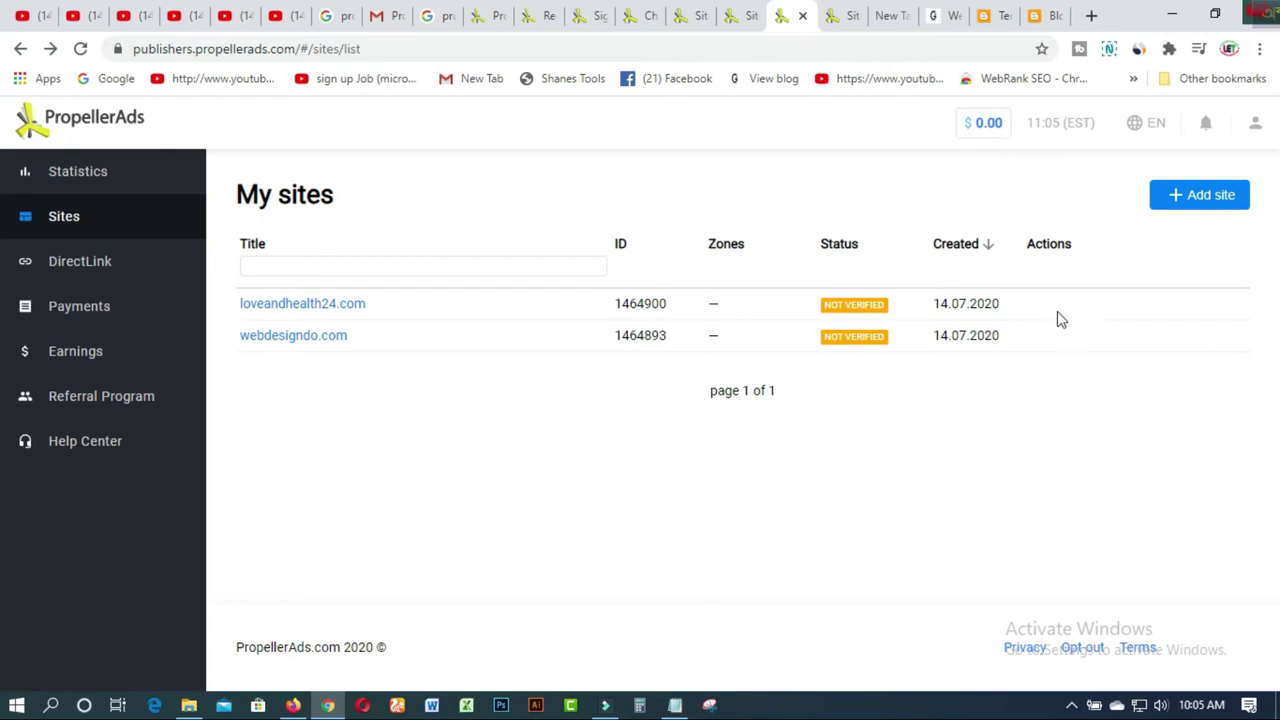
{"action": "left_click", "coordinate": [845, 20]}
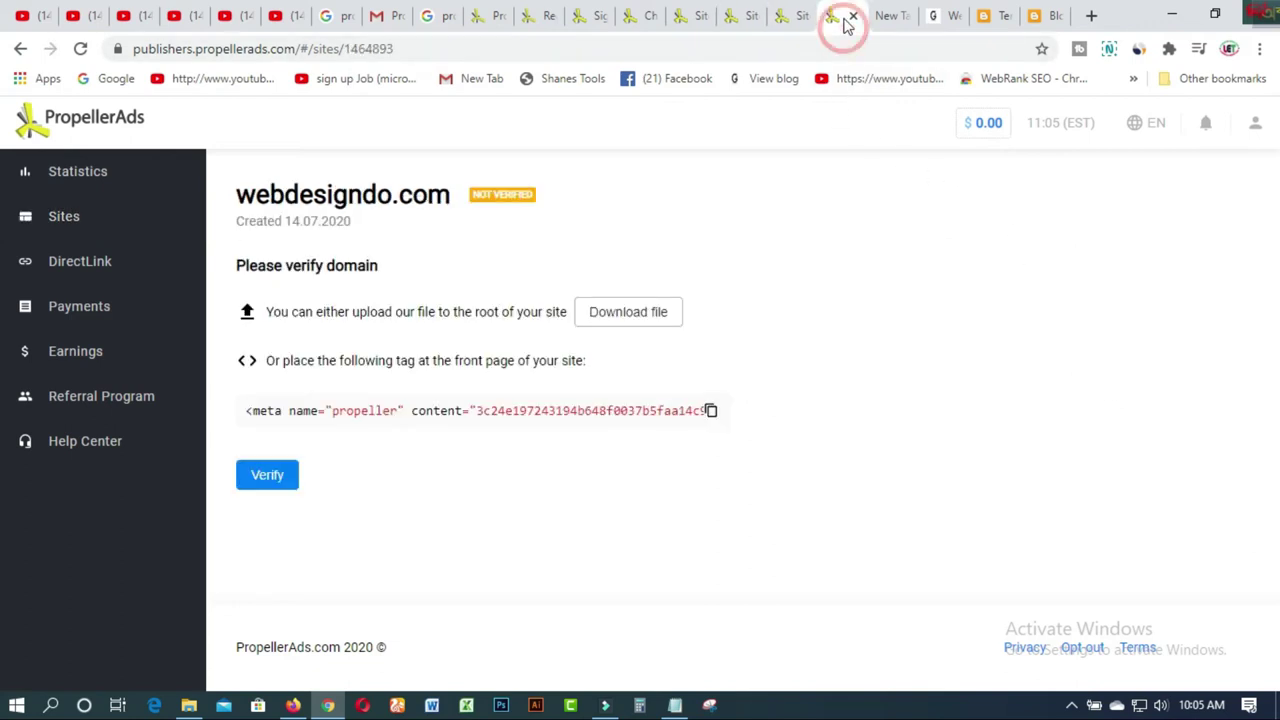
{"action": "left_click", "coordinate": [709, 412]}
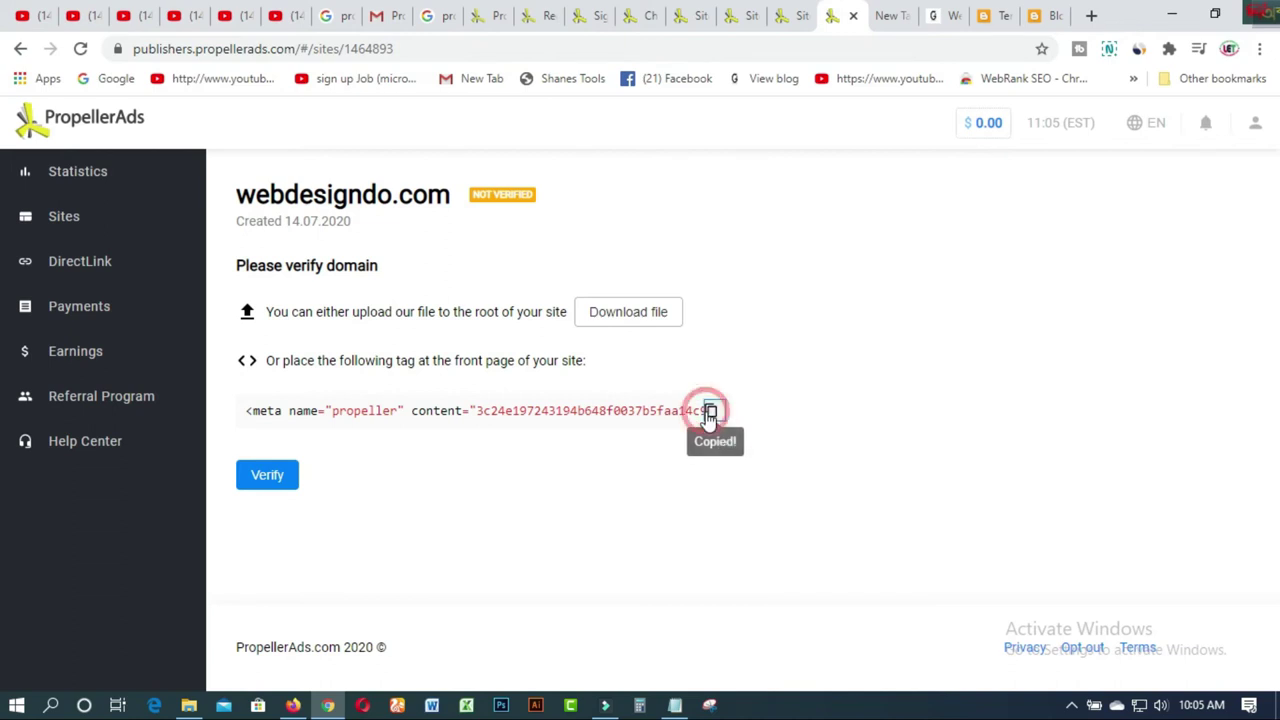
- Switch to the blog's Layout page in Blogger and examine its gadget sections from Cross-Column down to sidebar-right-3
{"action": "left_click", "coordinate": [1054, 18]}
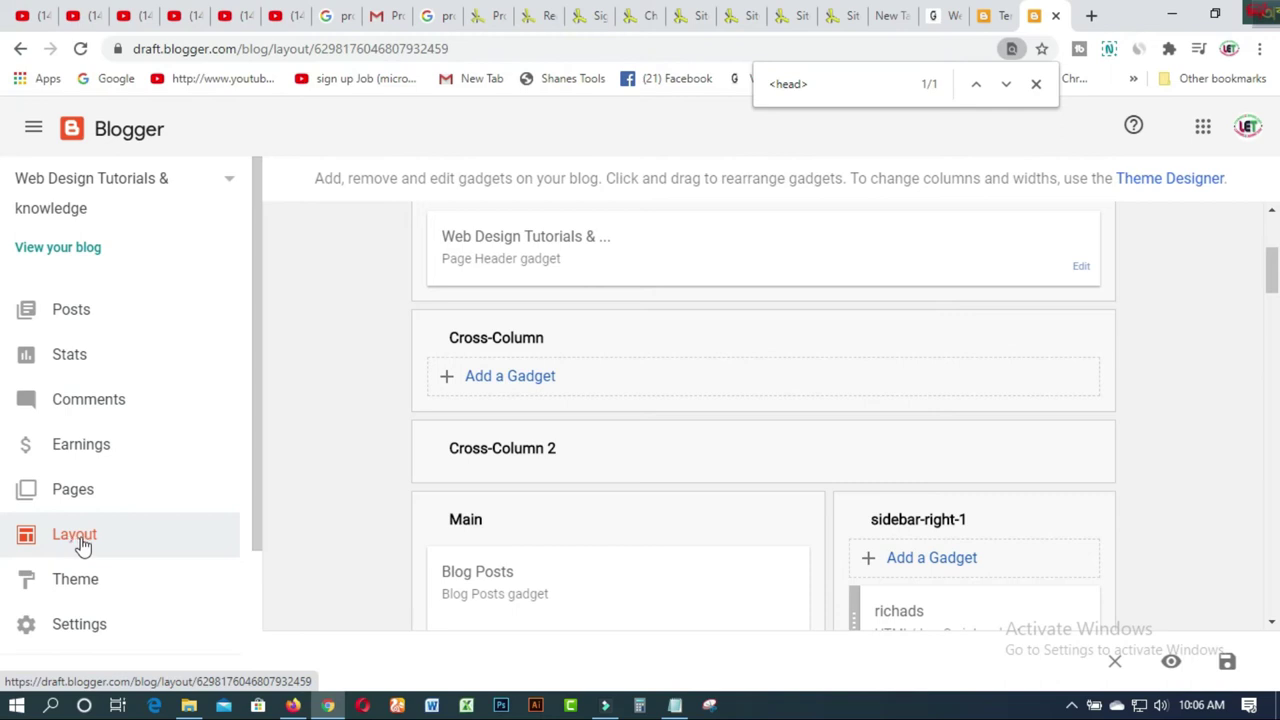
{"action": "scroll", "coordinate": [86, 534], "scroll_direction": "down", "scroll_amount": 1}
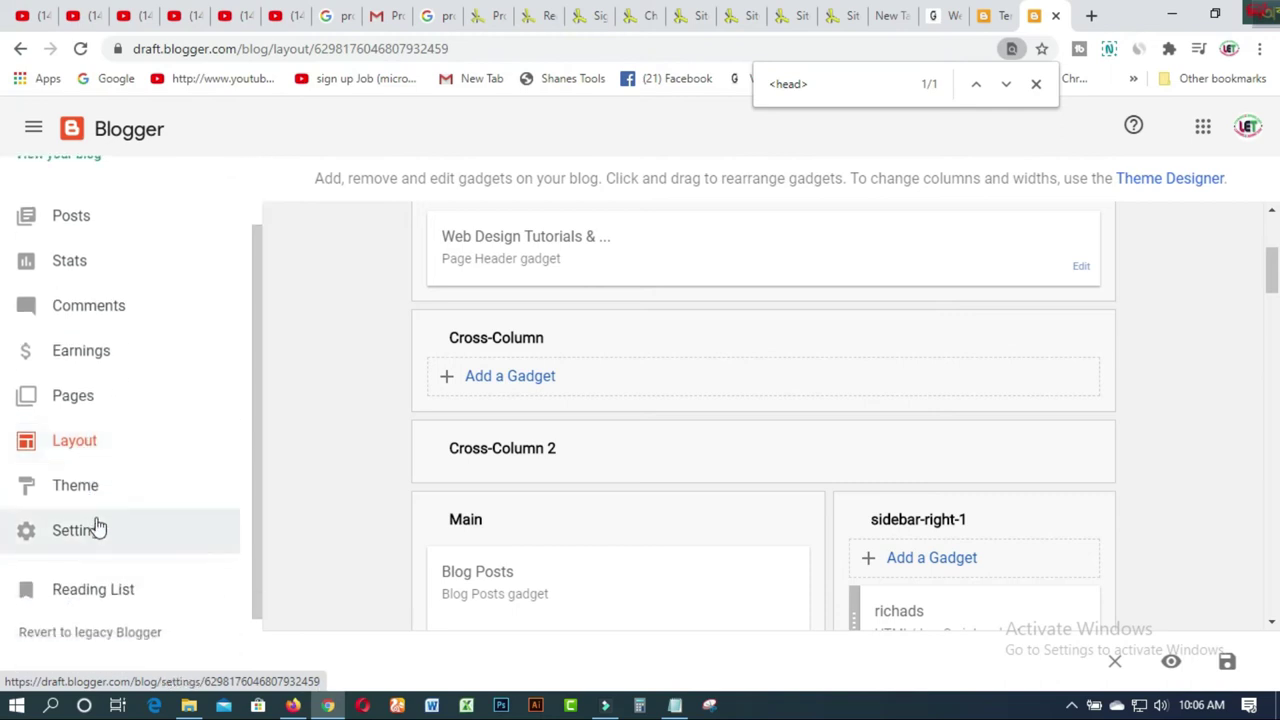
{"action": "scroll", "coordinate": [120, 349], "scroll_direction": "up", "scroll_amount": 1}
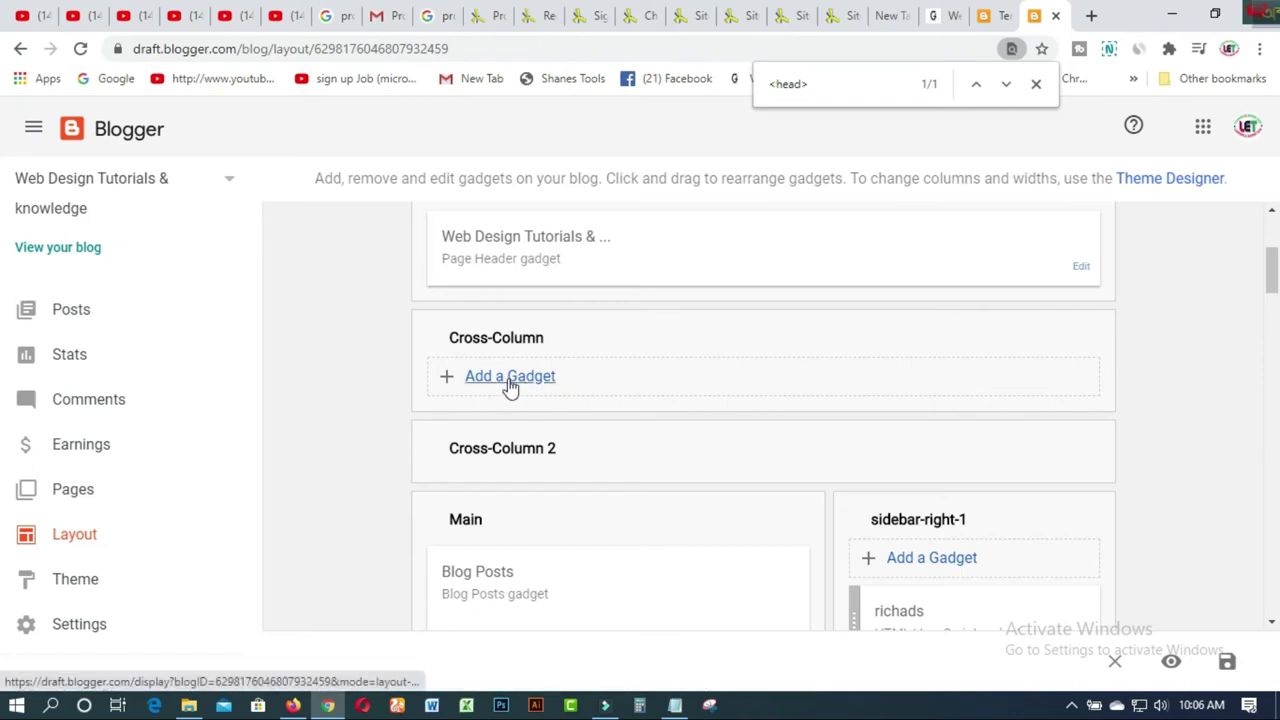
{"action": "scroll", "coordinate": [951, 531], "scroll_direction": "down", "scroll_amount": 3}
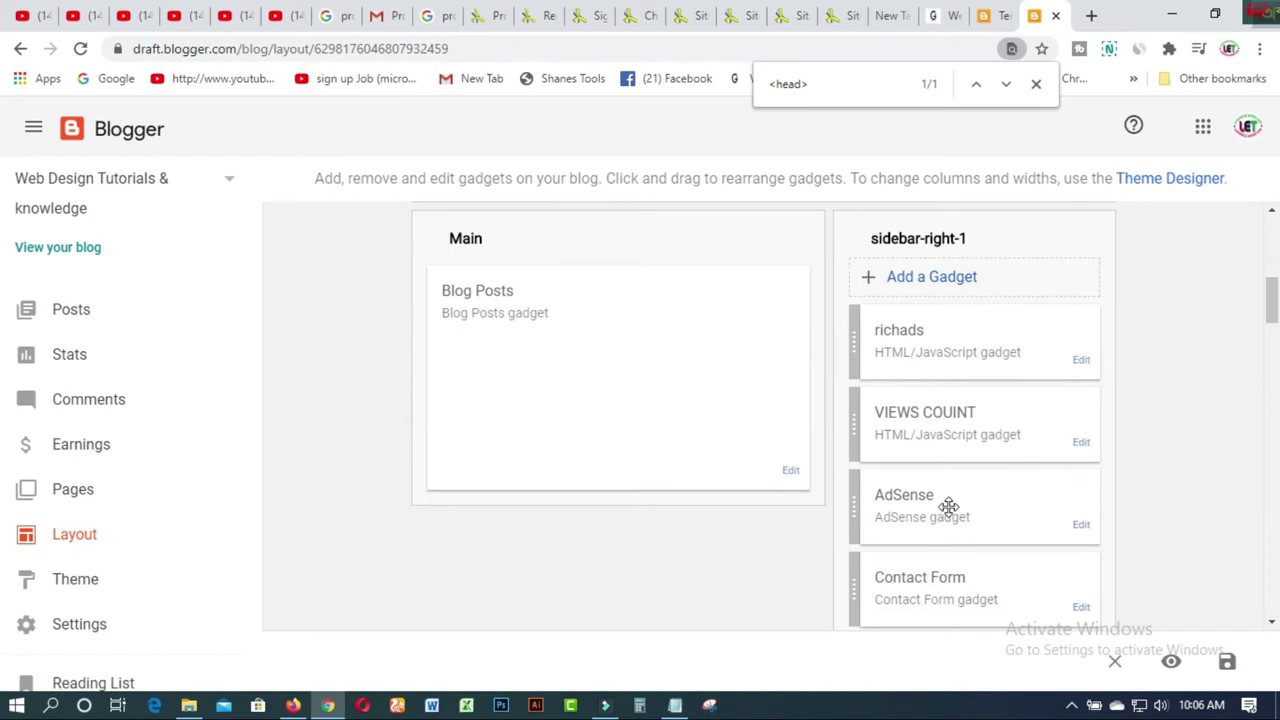
{"action": "scroll", "coordinate": [948, 507], "scroll_direction": "down", "scroll_amount": 12}
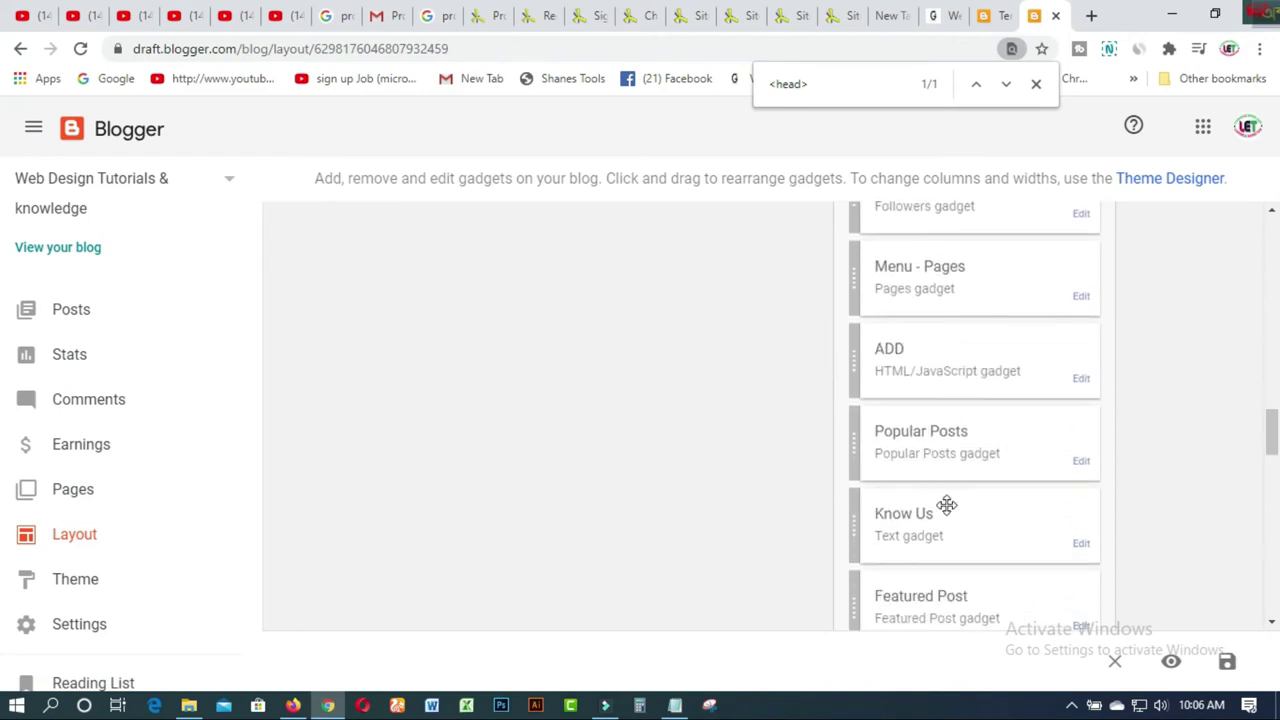
{"action": "scroll", "coordinate": [947, 505], "scroll_direction": "down", "scroll_amount": 5}
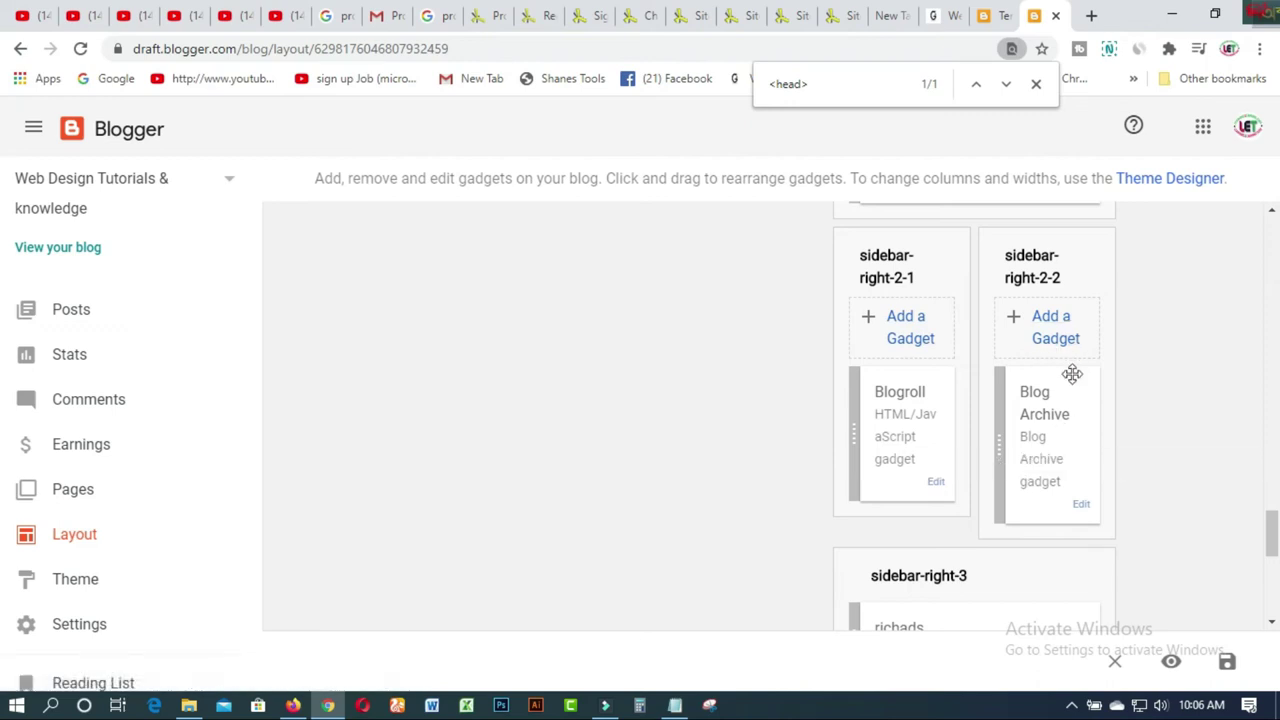
{"action": "scroll", "coordinate": [1072, 374], "scroll_direction": "up", "scroll_amount": 20}
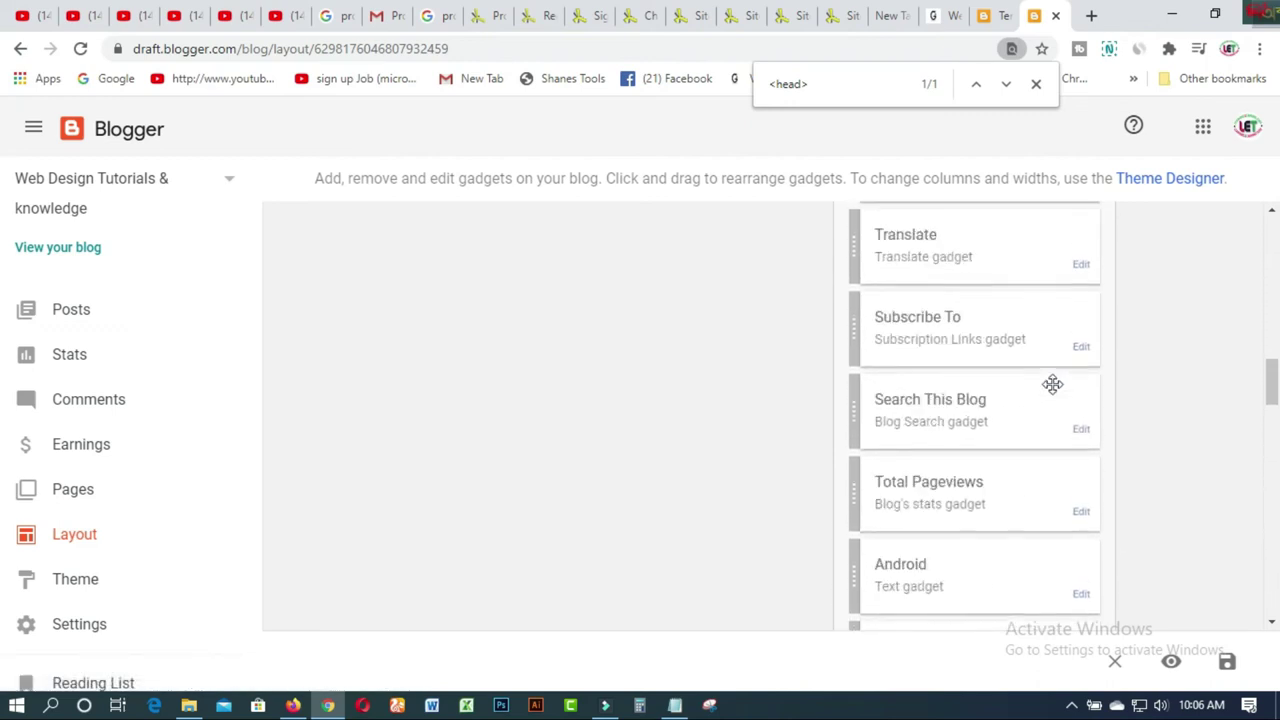
{"action": "scroll", "coordinate": [1049, 386], "scroll_direction": "up", "scroll_amount": 2}
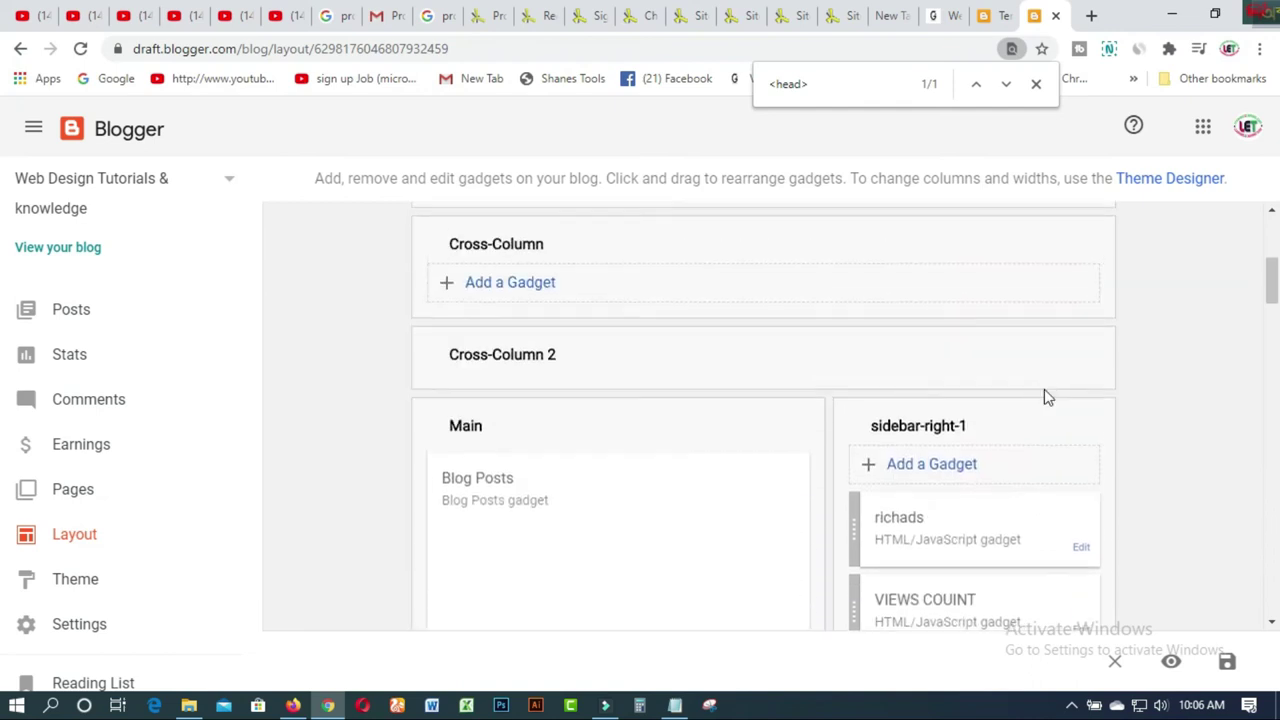
- Start an HTML/JavaScript gadget in sidebar-right-1, title it Propeller Ads, and paste the copied verification meta tag as its content
{"action": "left_click", "coordinate": [931, 464]}
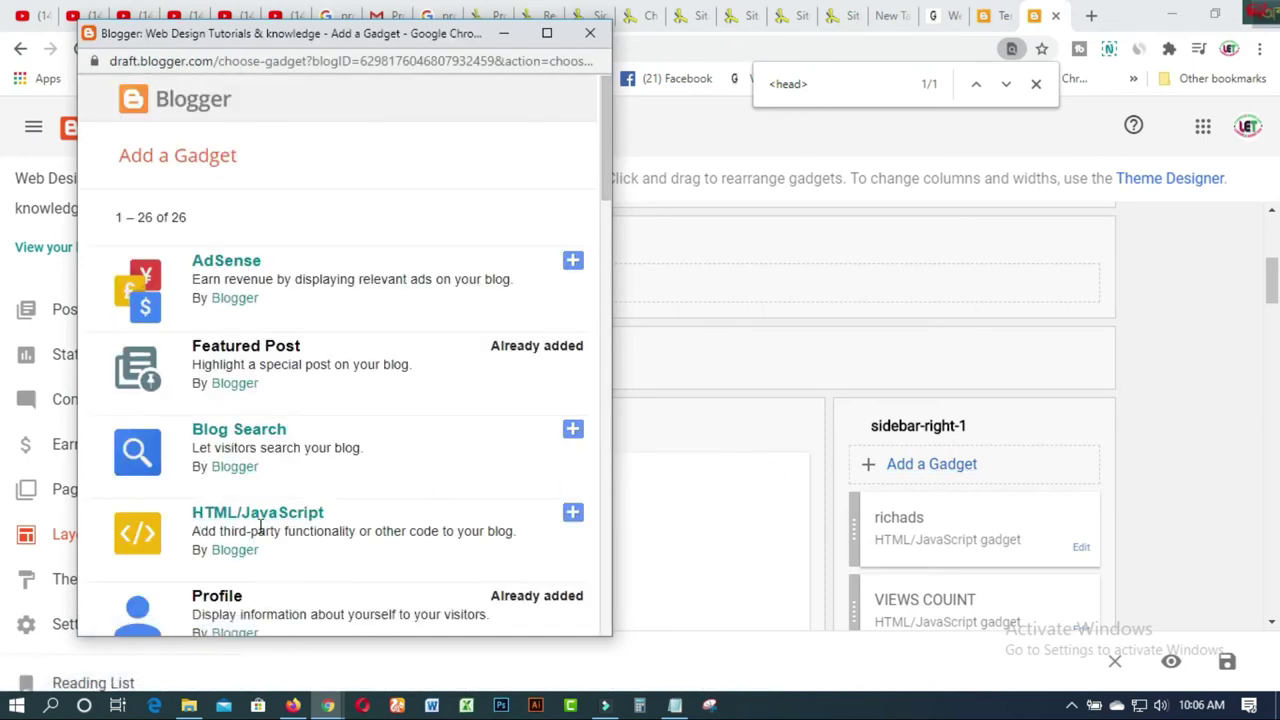
{"action": "left_click", "coordinate": [212, 516]}
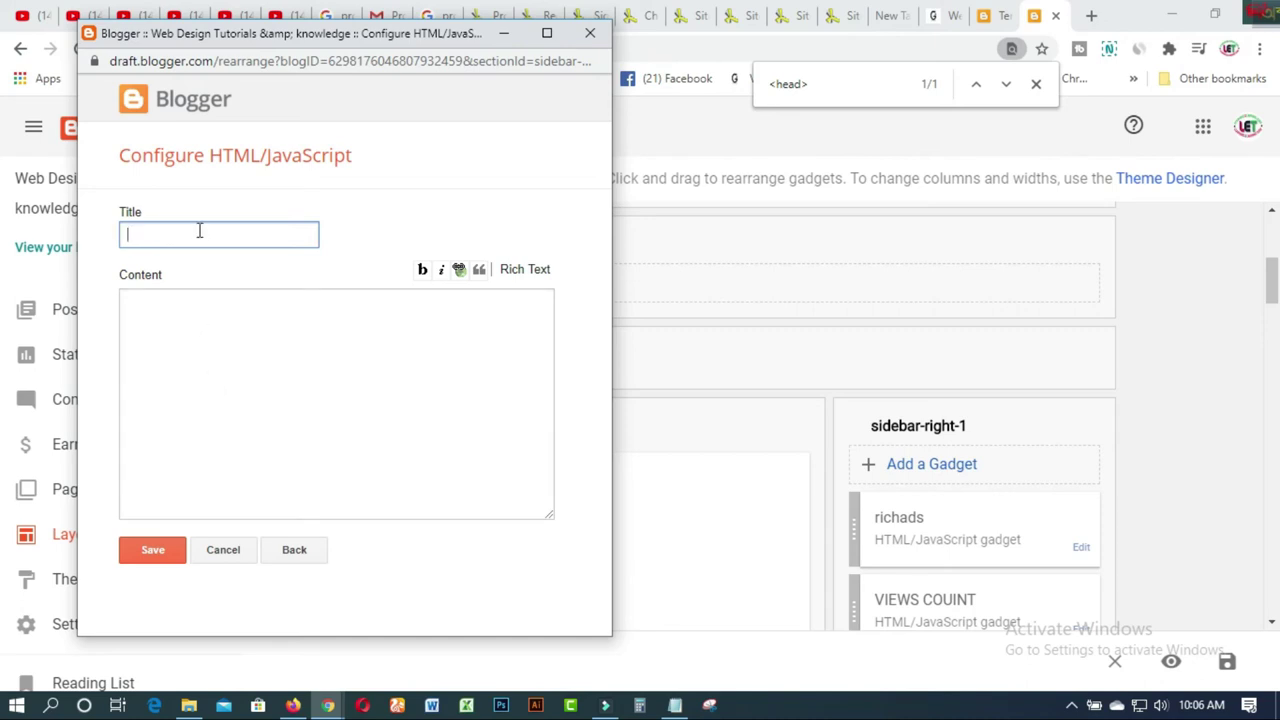
{"action": "type", "text": "Prope"}
{"action": "type", "text": "ller Ads"}
{"action": "left_click", "coordinate": [166, 311]}
{"action": "left_click", "coordinate": [200, 331]}
{"action": "right_click", "coordinate": [201, 337]}
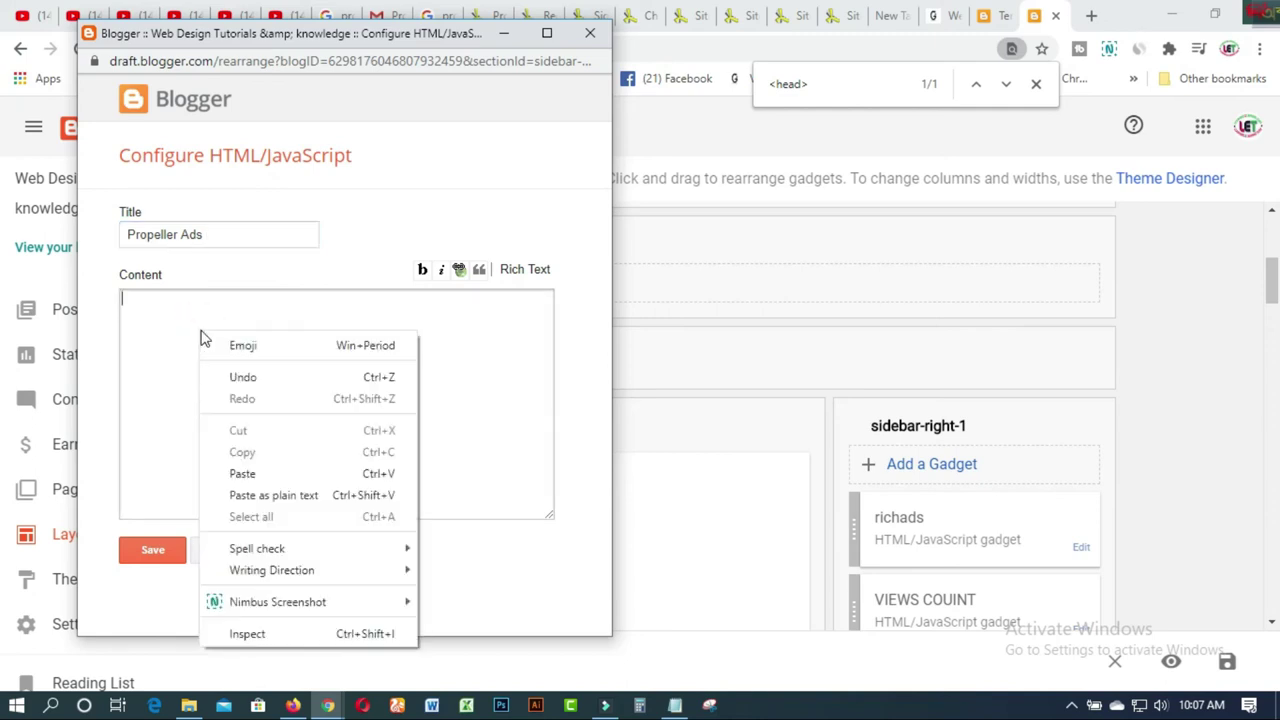
{"action": "left_click", "coordinate": [252, 474]}
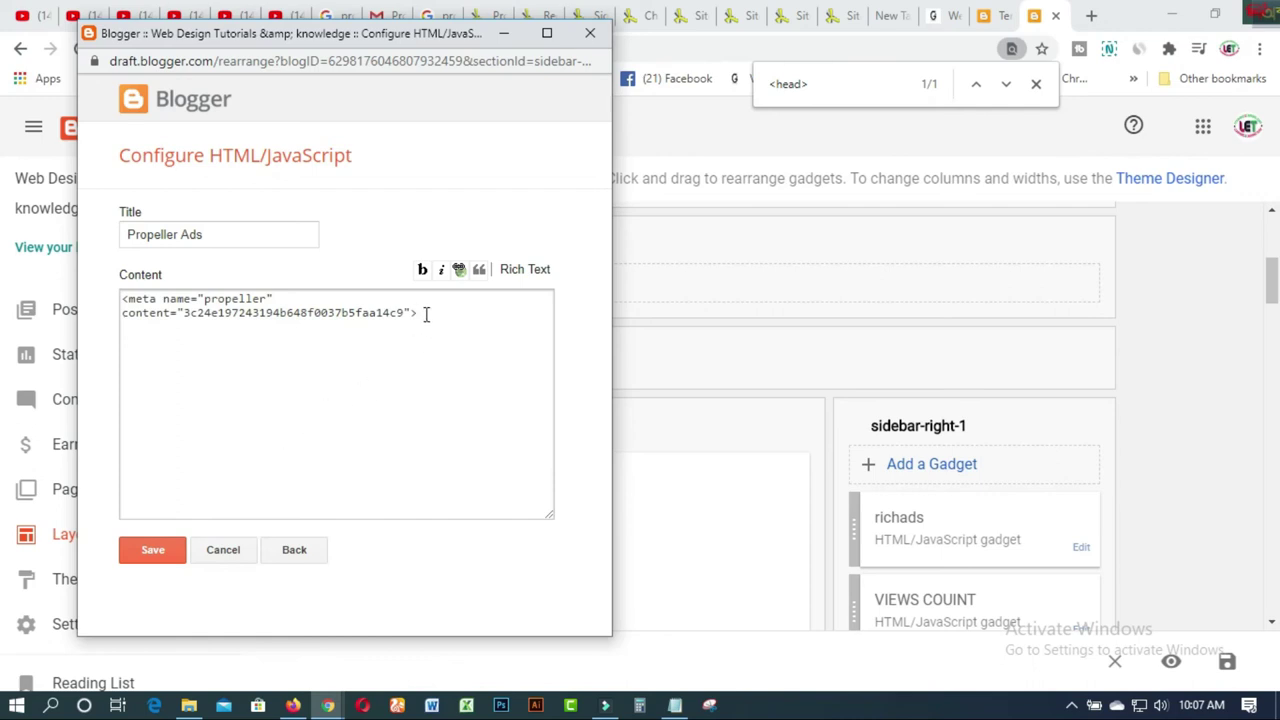
- Discard the Propeller Ads gadget without saving it and return to the blog layout
{"action": "left_click_drag", "start_coordinate": [425, 314], "coordinate": [113, 313]}
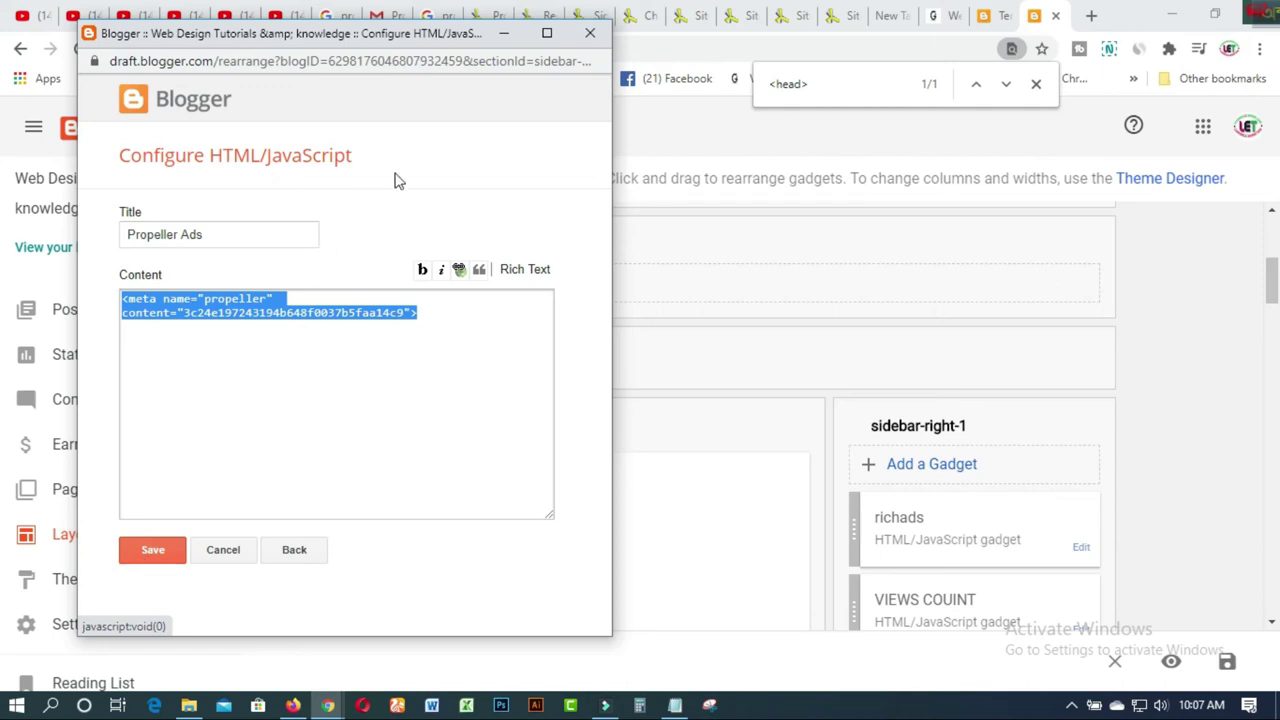
{"action": "left_click", "coordinate": [590, 33]}
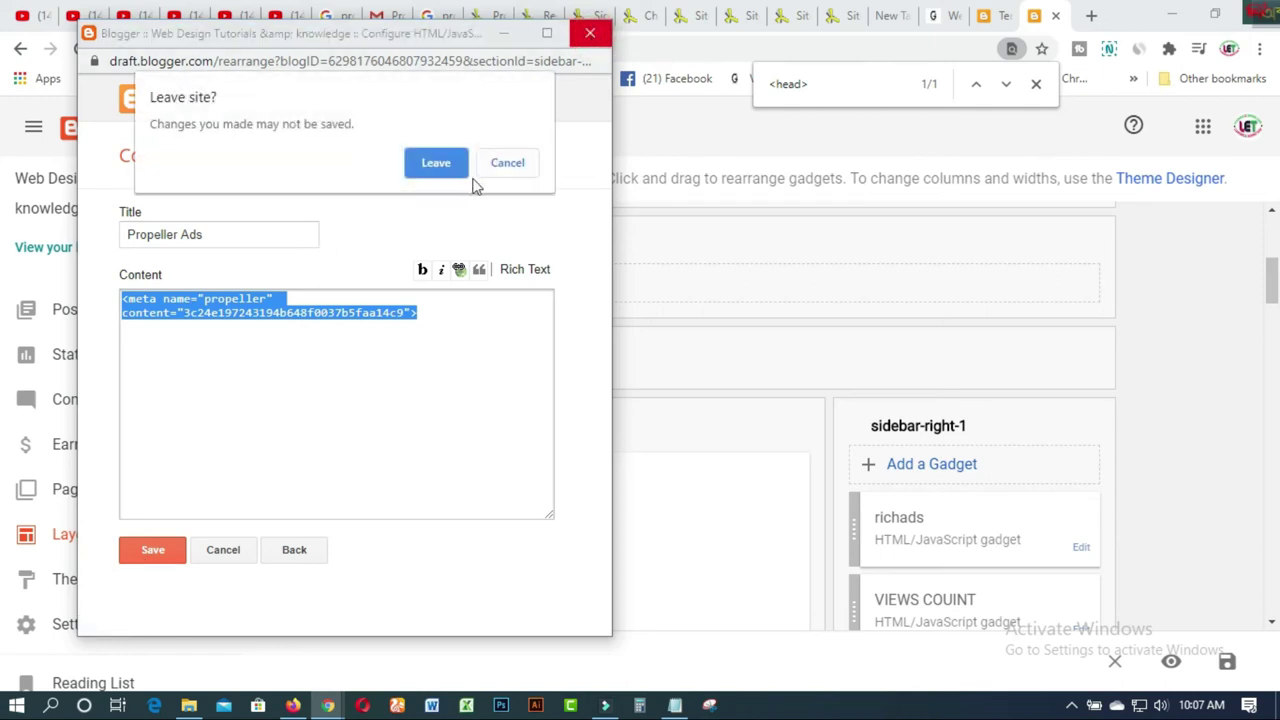
{"action": "left_click", "coordinate": [436, 163]}
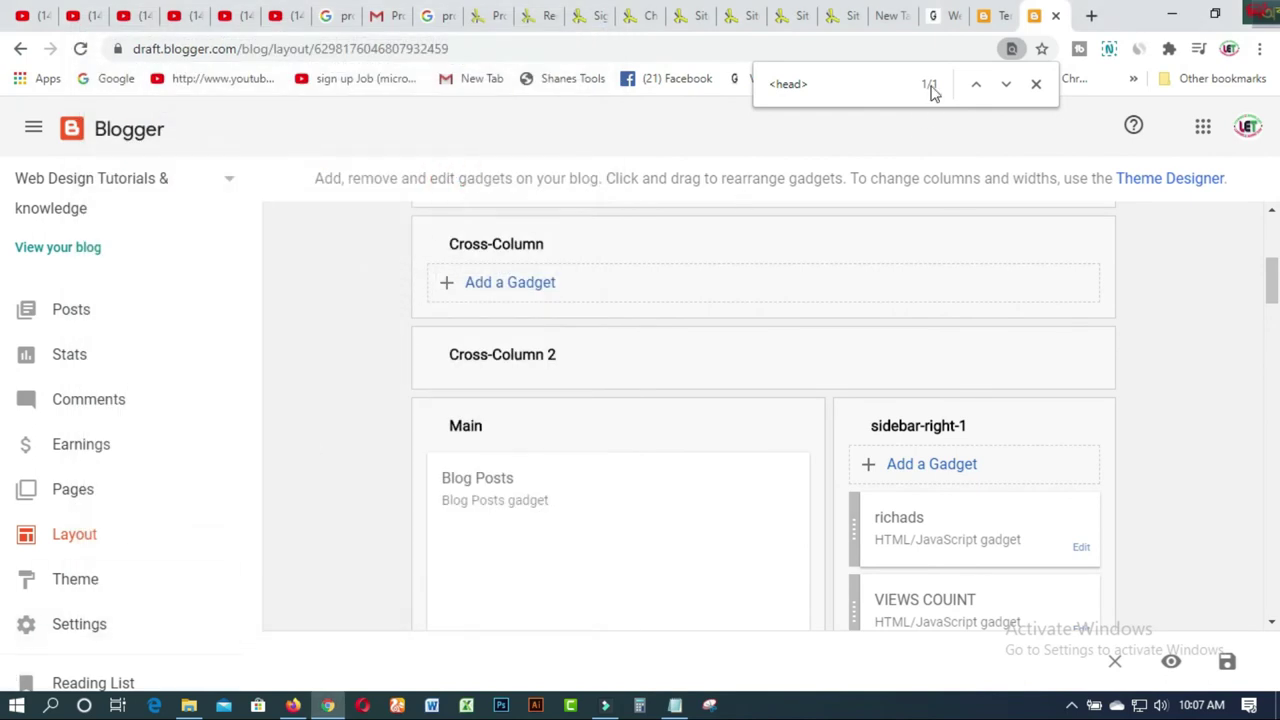
- Switch to the live blog webdesigndo.blogspot.com and examine its posts and sidebar gadgets
{"action": "left_click", "coordinate": [954, 20]}
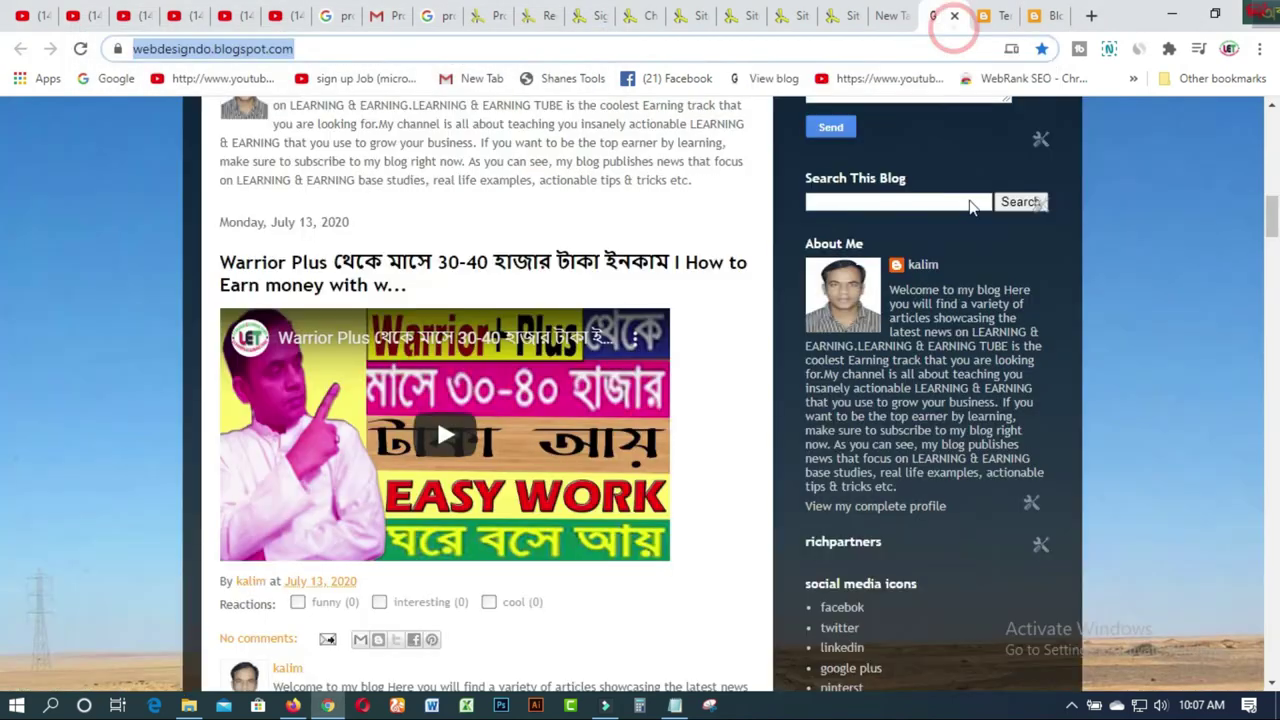
{"action": "left_click", "coordinate": [1181, 276]}
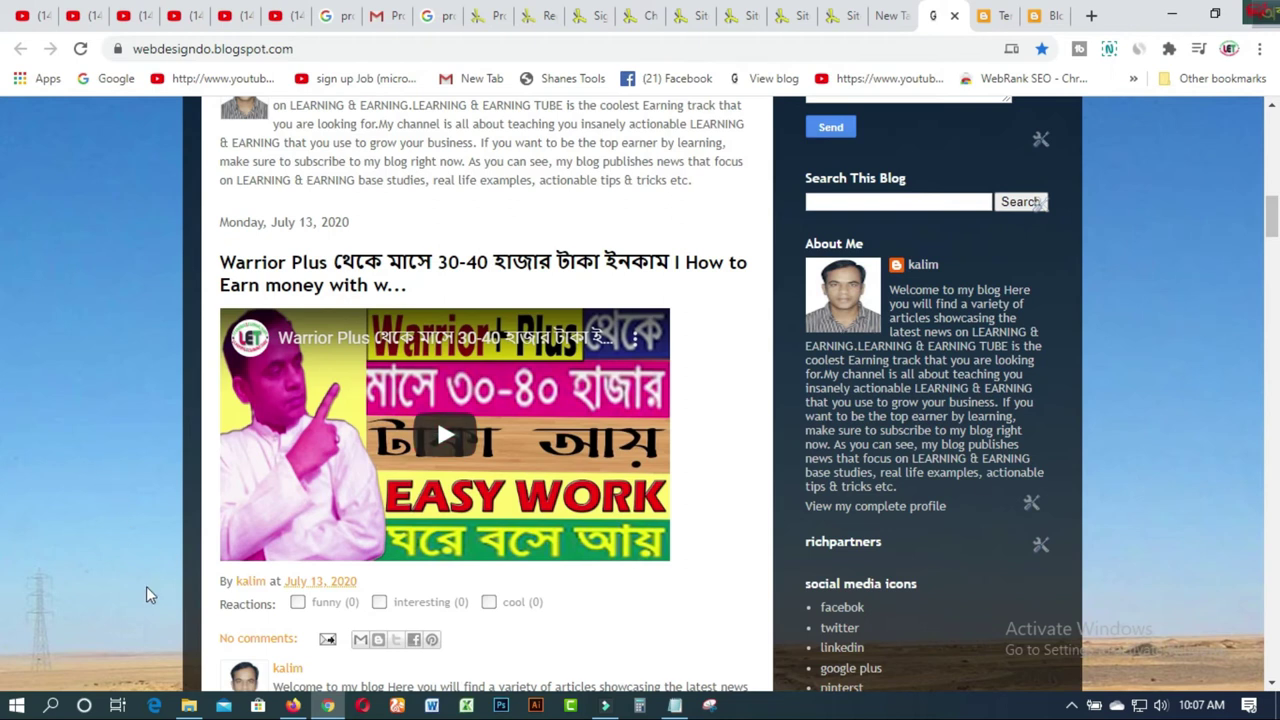
{"action": "scroll", "coordinate": [120, 315], "scroll_direction": "up", "scroll_amount": 5}
{"action": "scroll", "coordinate": [118, 318], "scroll_direction": "up", "scroll_amount": 8}
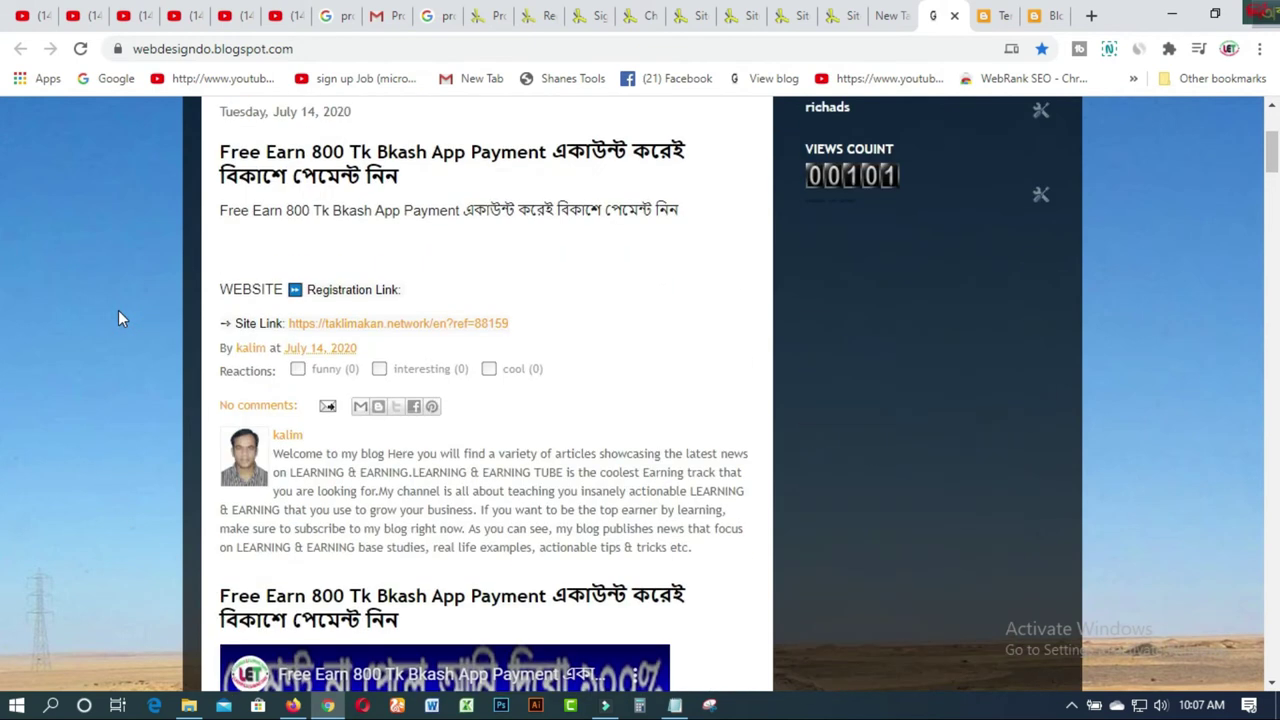
{"action": "scroll", "coordinate": [124, 318], "scroll_direction": "down", "scroll_amount": 9}
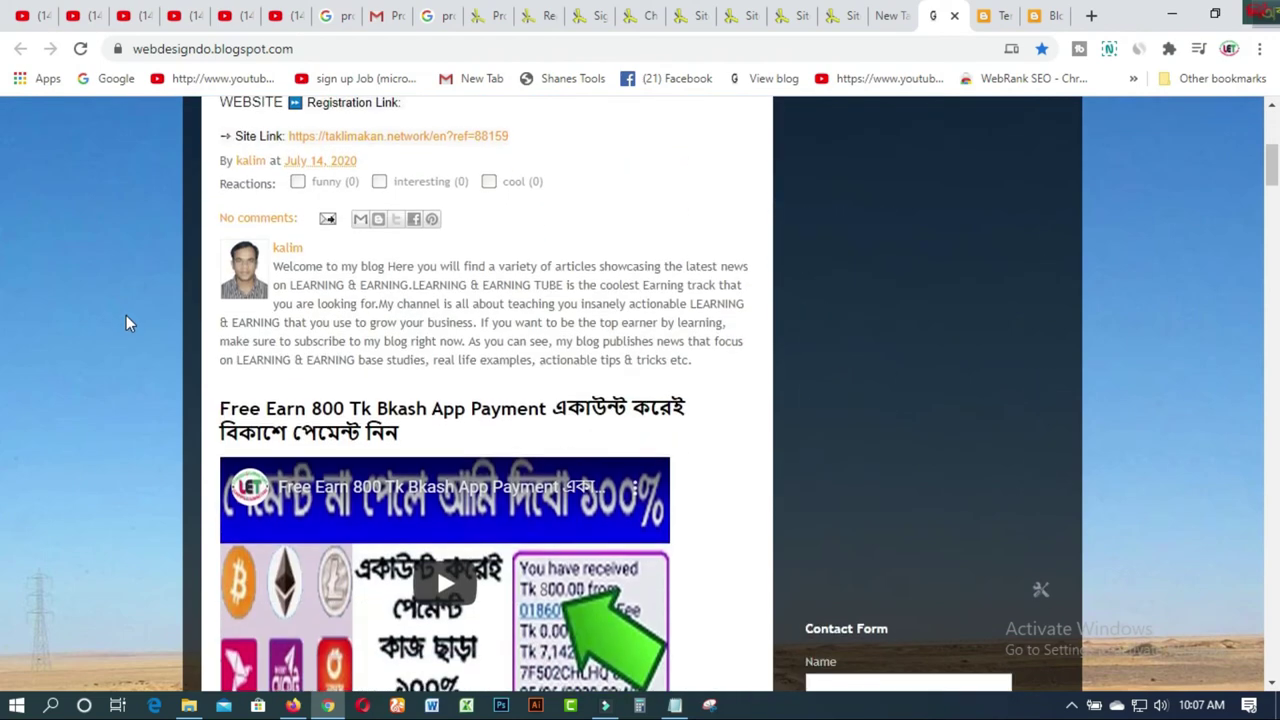
{"action": "scroll", "coordinate": [126, 323], "scroll_direction": "down", "scroll_amount": 8}
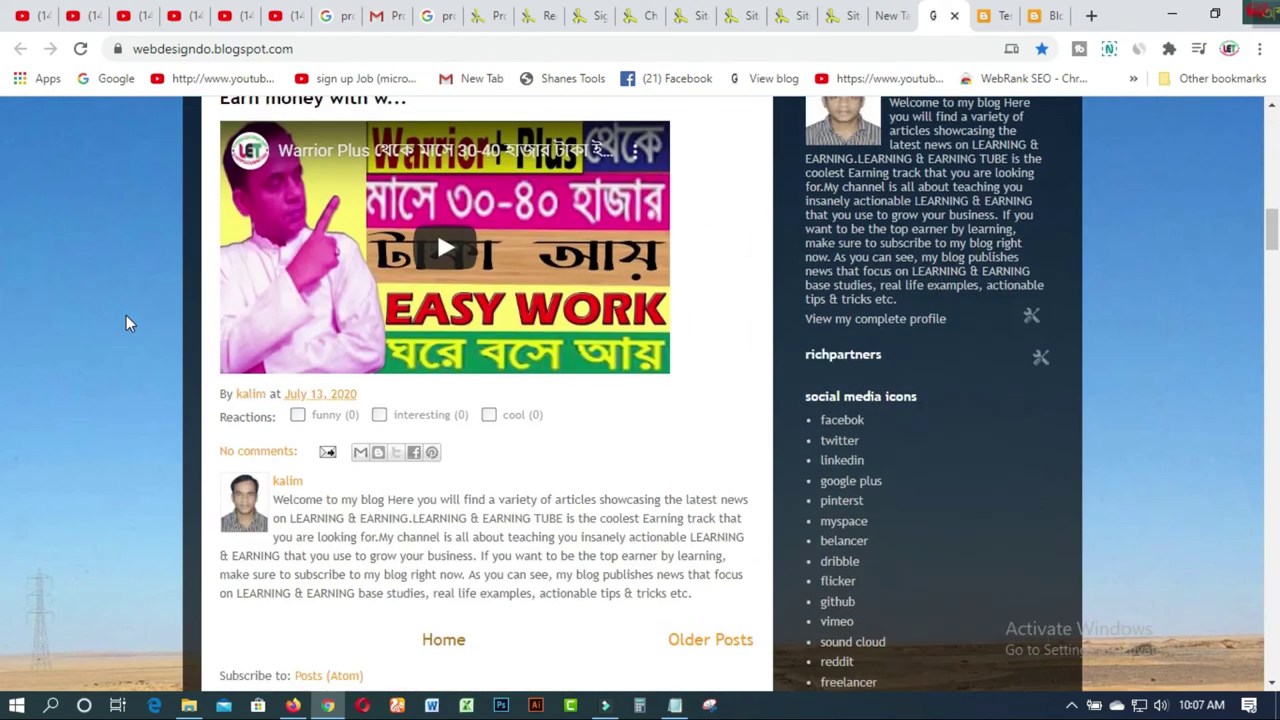
{"action": "scroll", "coordinate": [126, 323], "scroll_direction": "down", "scroll_amount": 10}
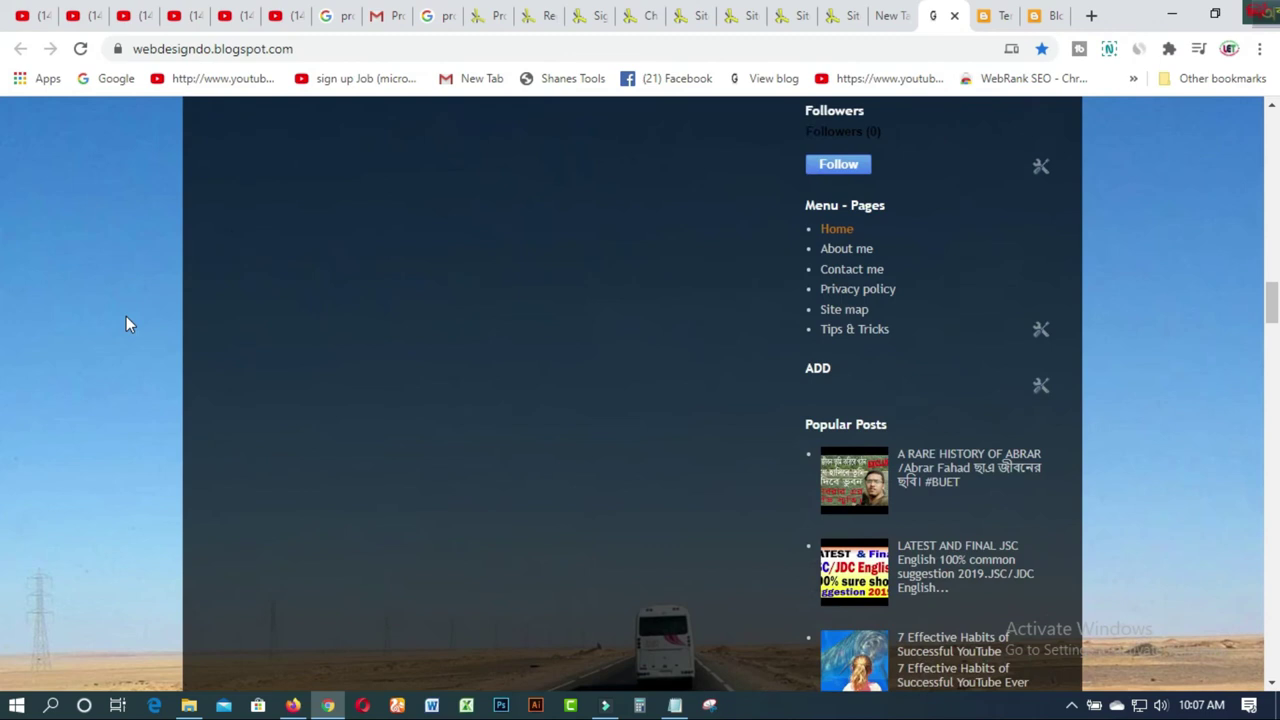
{"action": "scroll", "coordinate": [126, 323], "scroll_direction": "down", "scroll_amount": 10}
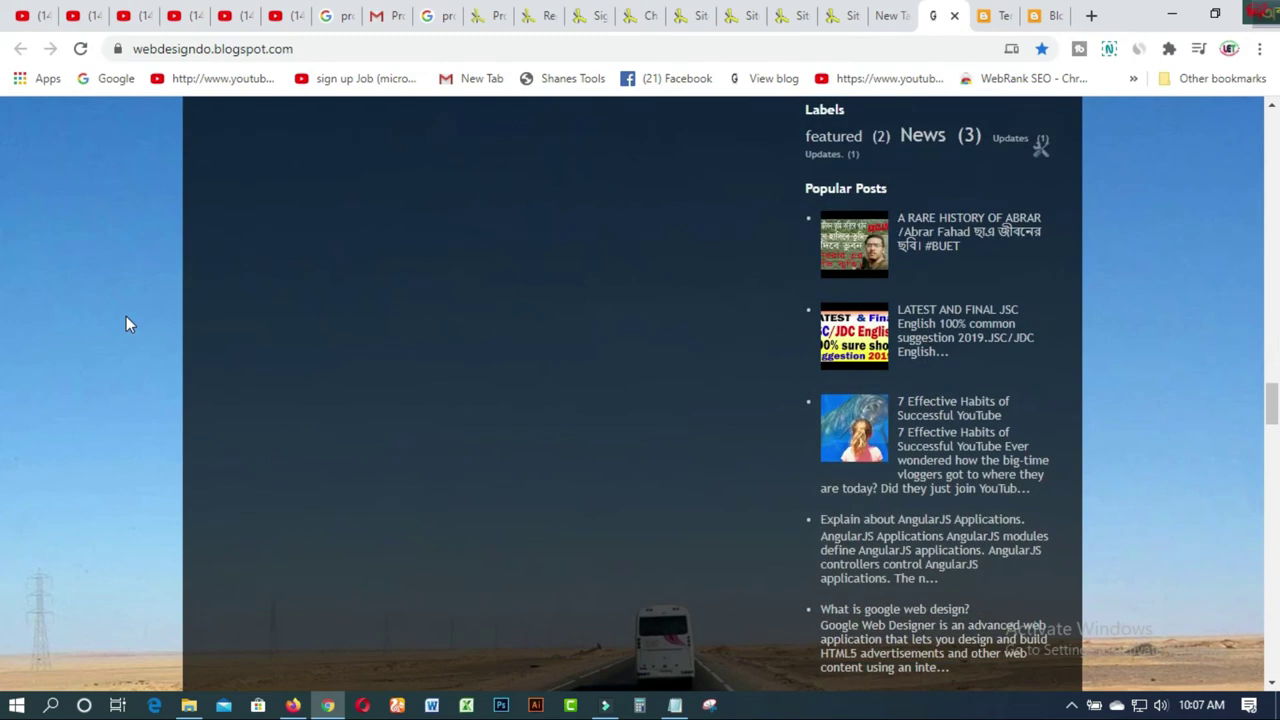
{"action": "scroll", "coordinate": [126, 325], "scroll_direction": "down", "scroll_amount": 10}
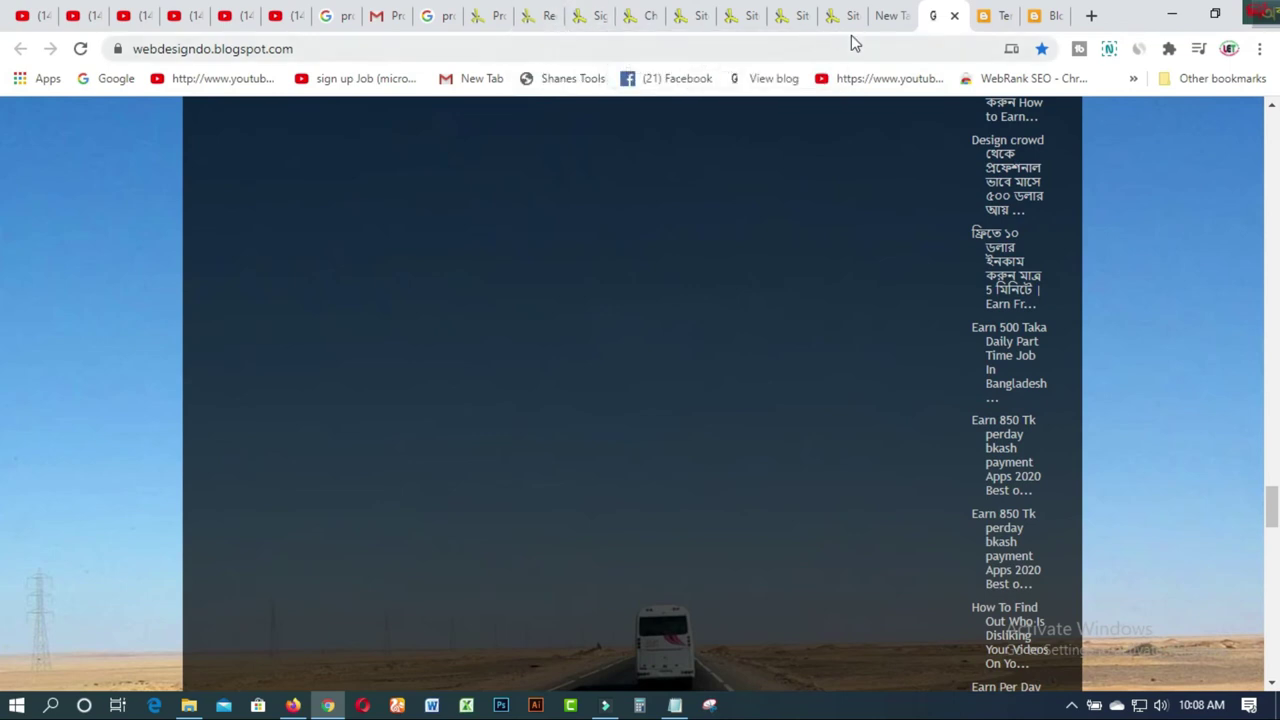
- Return to PropellerAds, open the loveandhealth24.com domain verification page, and copy its verification meta tag
{"action": "left_click", "coordinate": [799, 25]}
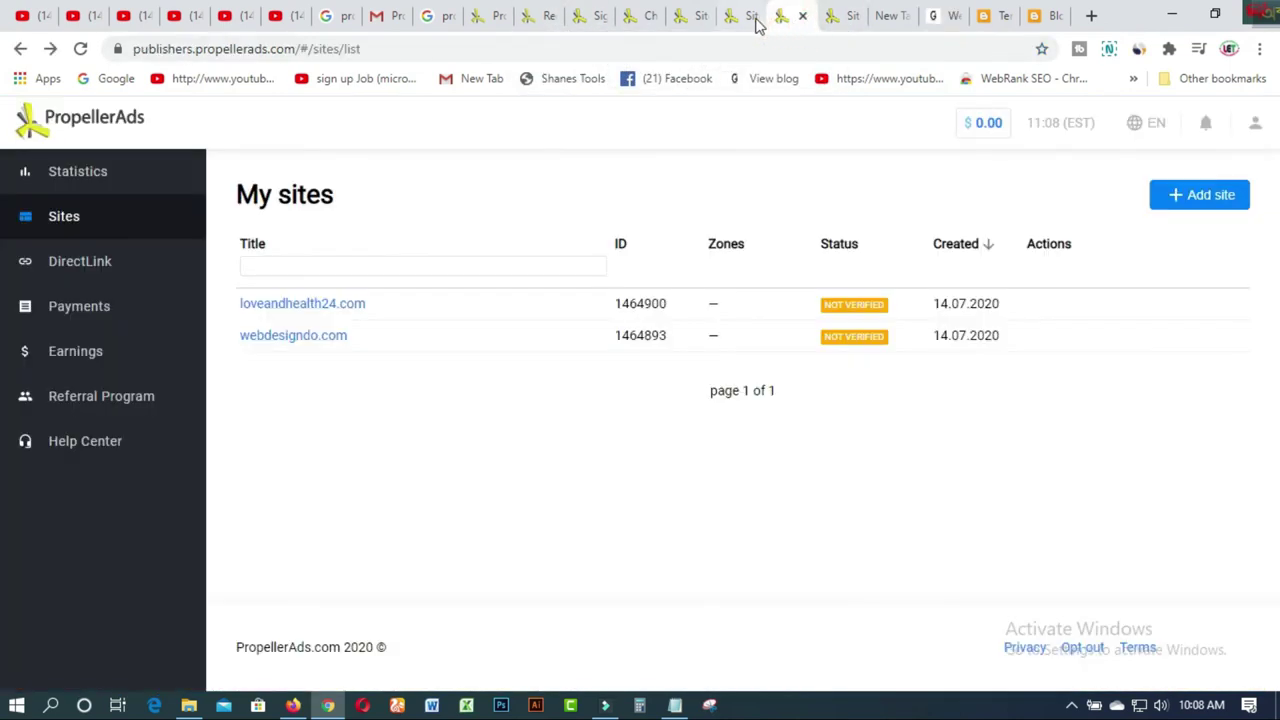
{"action": "left_click", "coordinate": [752, 24]}
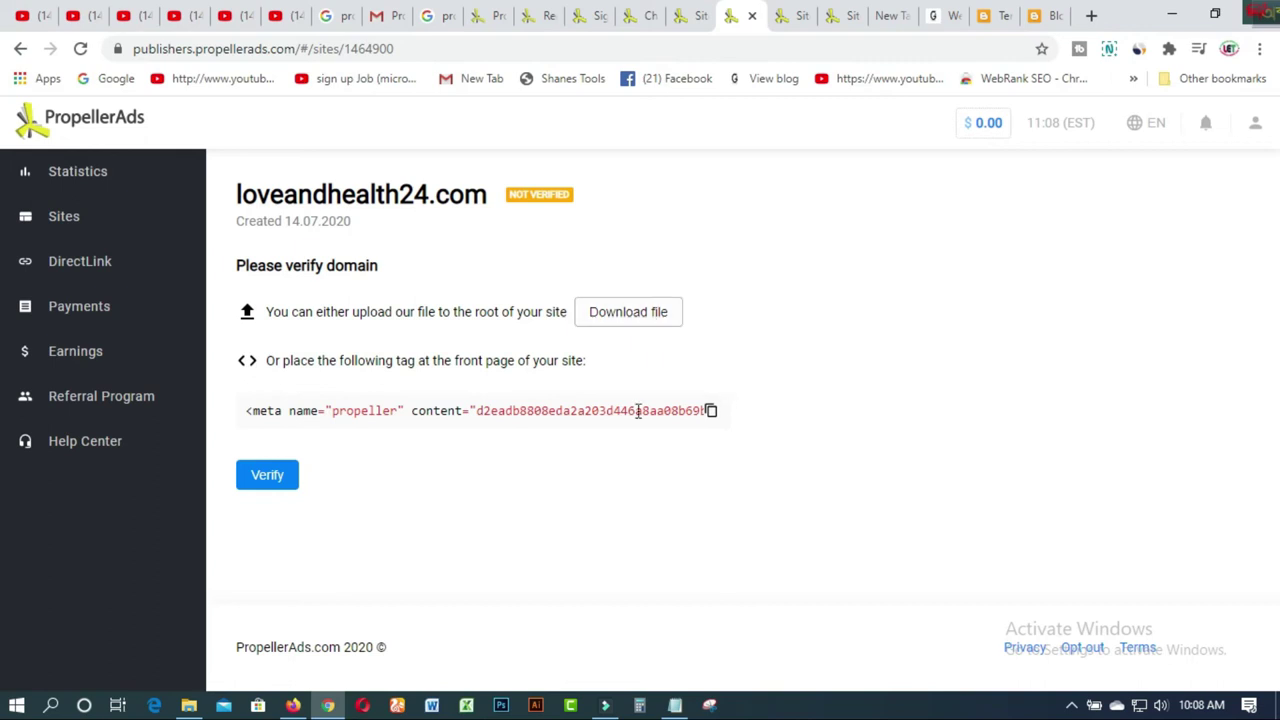
{"action": "left_click", "coordinate": [711, 412]}
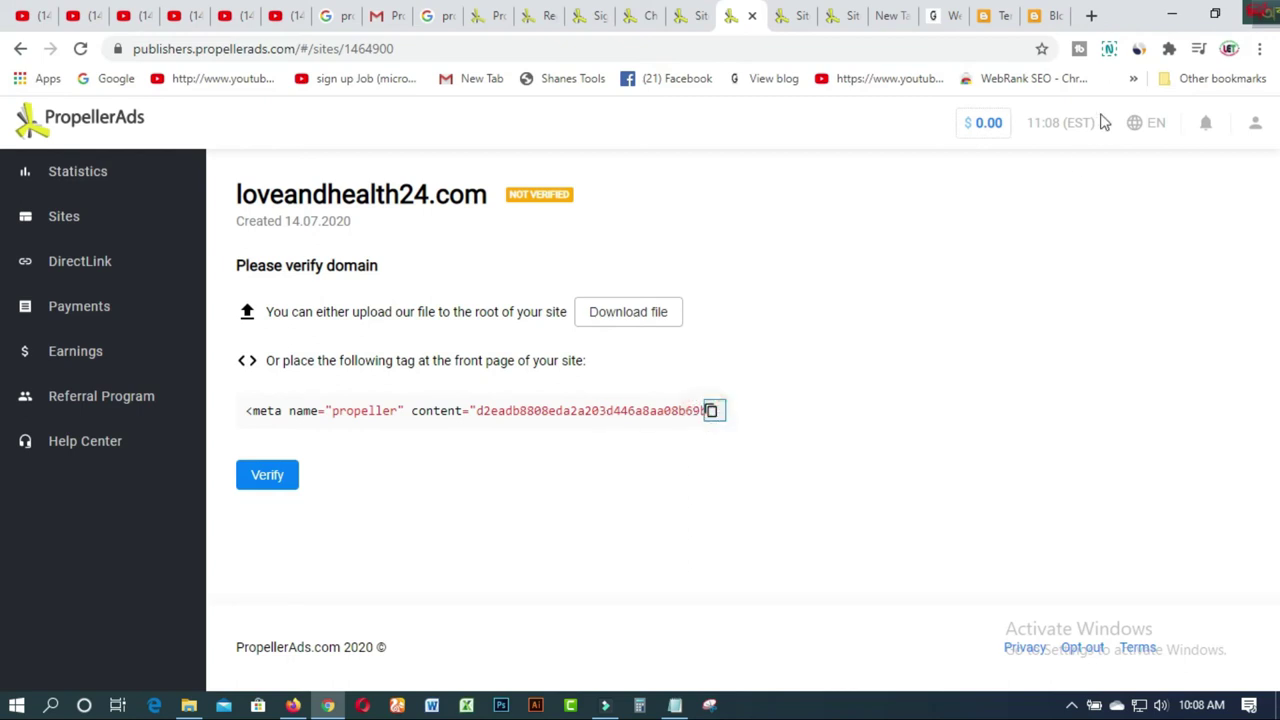
- Return to the Blogger theme HTML editor and try again to save the code with the propeller meta tag
{"action": "left_click", "coordinate": [992, 16]}
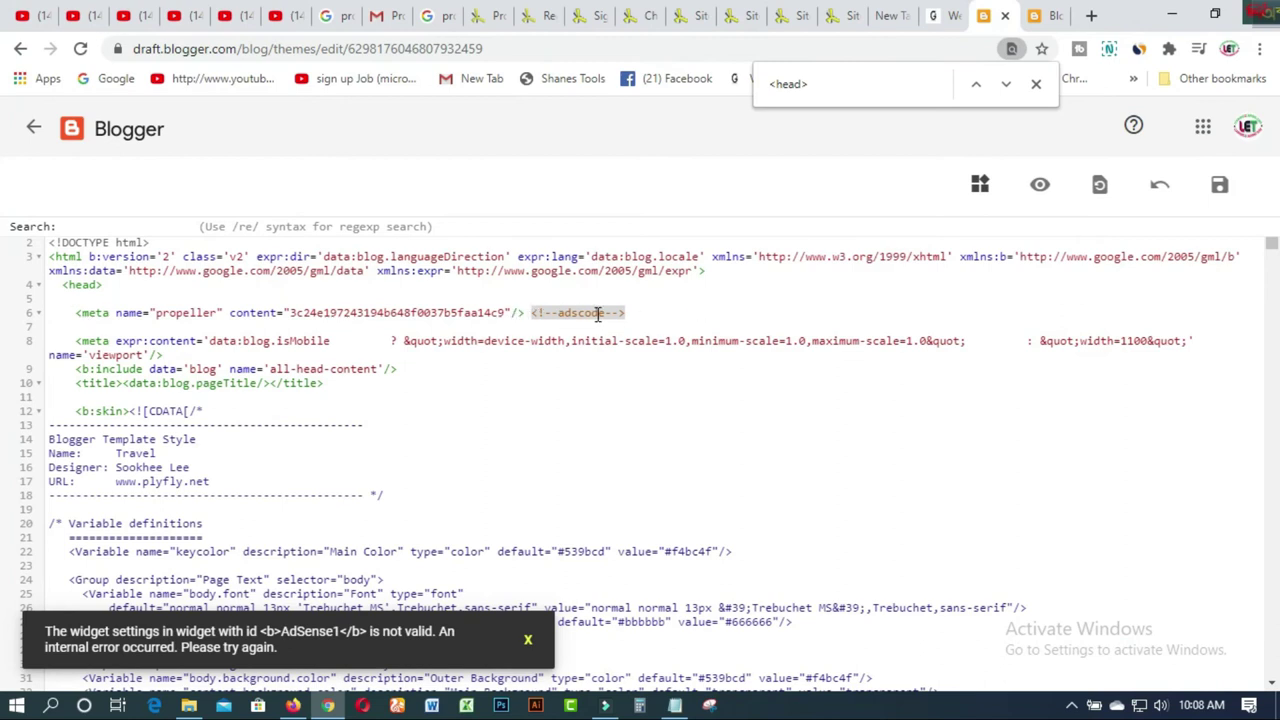
{"action": "left_click", "coordinate": [1219, 185]}
- Start a new HTML/JavaScript gadget in the Cross-Column section of the blog layout
{"action": "left_click", "coordinate": [1045, 20]}
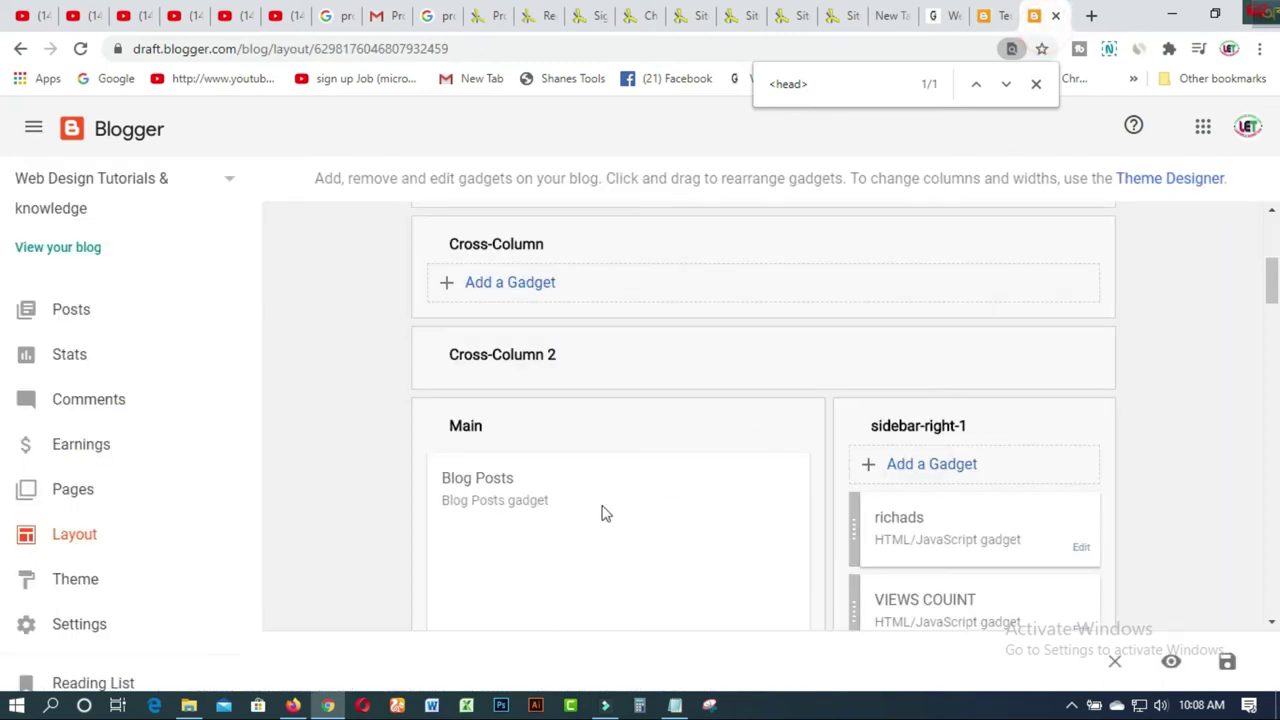
{"action": "left_click", "coordinate": [526, 284]}
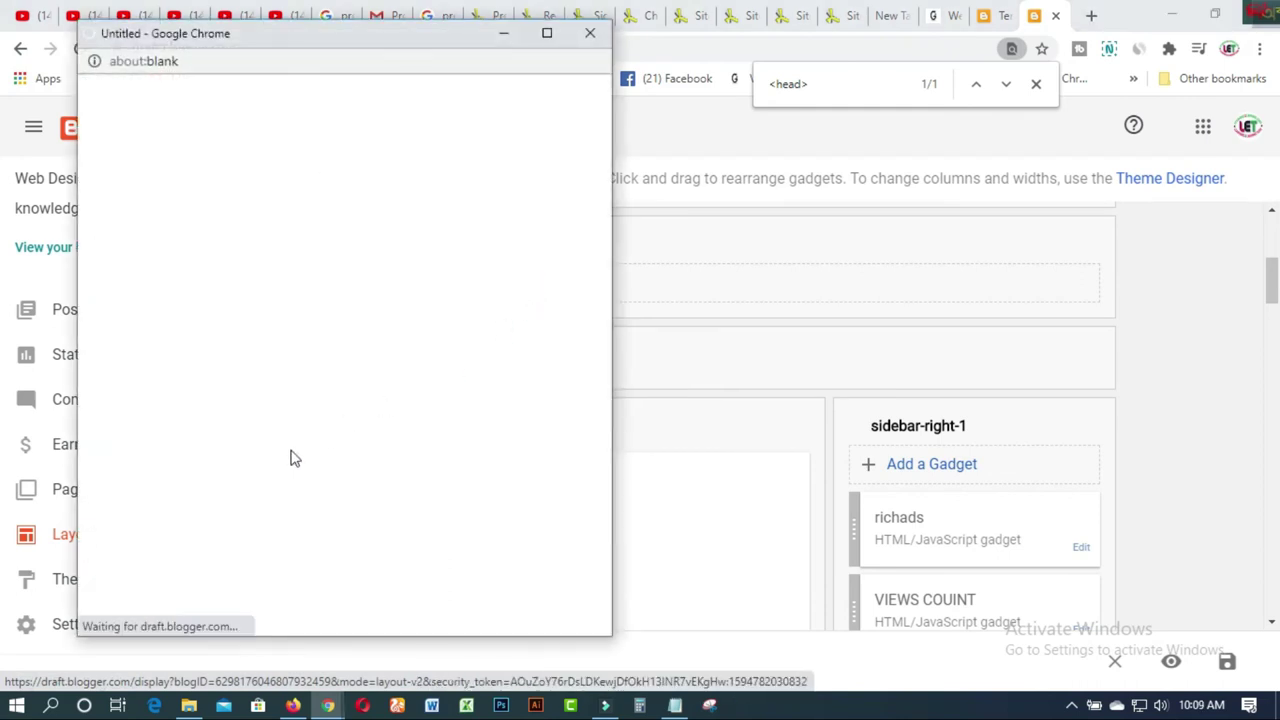
{"action": "left_click", "coordinate": [250, 515]}
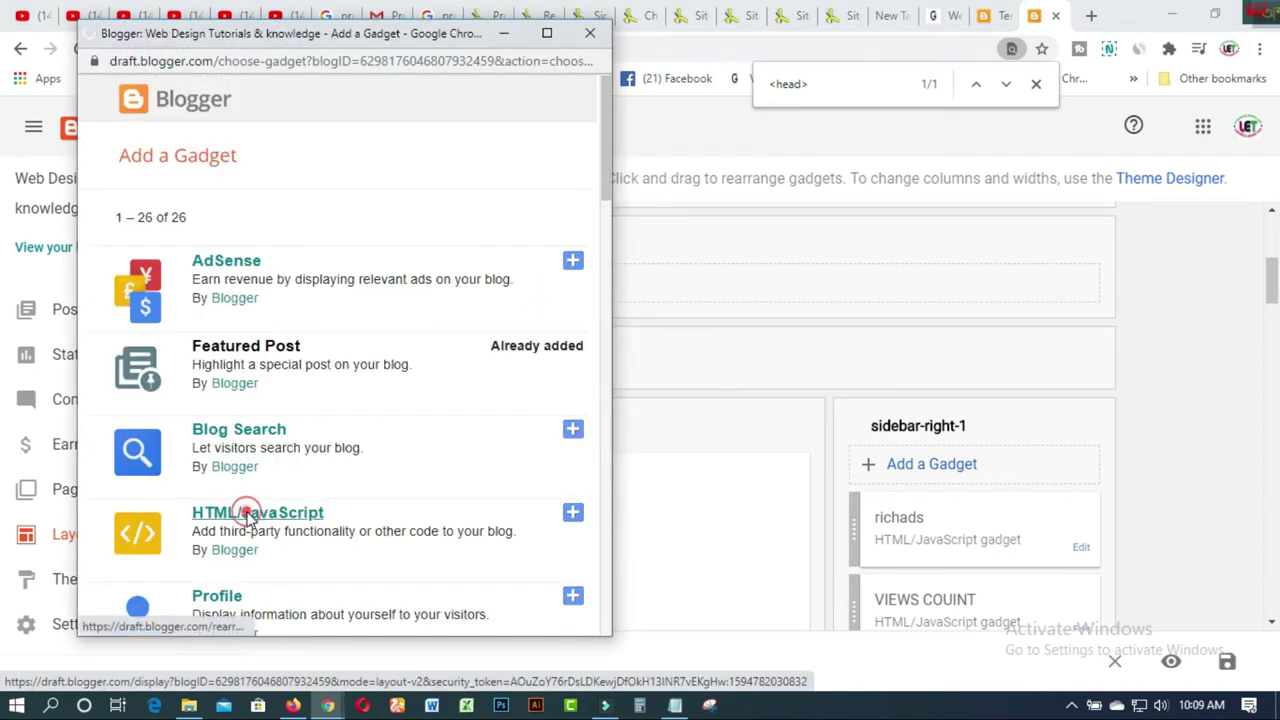
{"action": "left_click", "coordinate": [231, 366]}
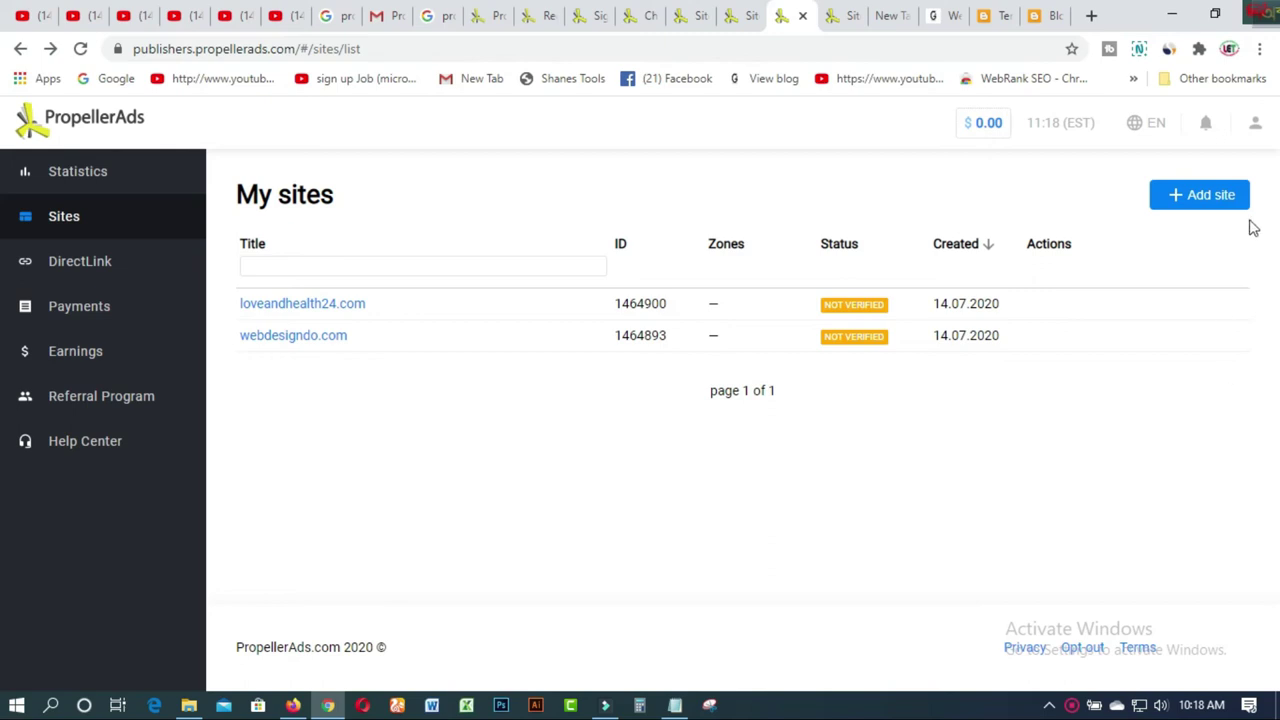
- Open the payment methods of the PropellerAds account and choose Wire USD as the new payment type
{"action": "left_click", "coordinate": [1257, 134]}
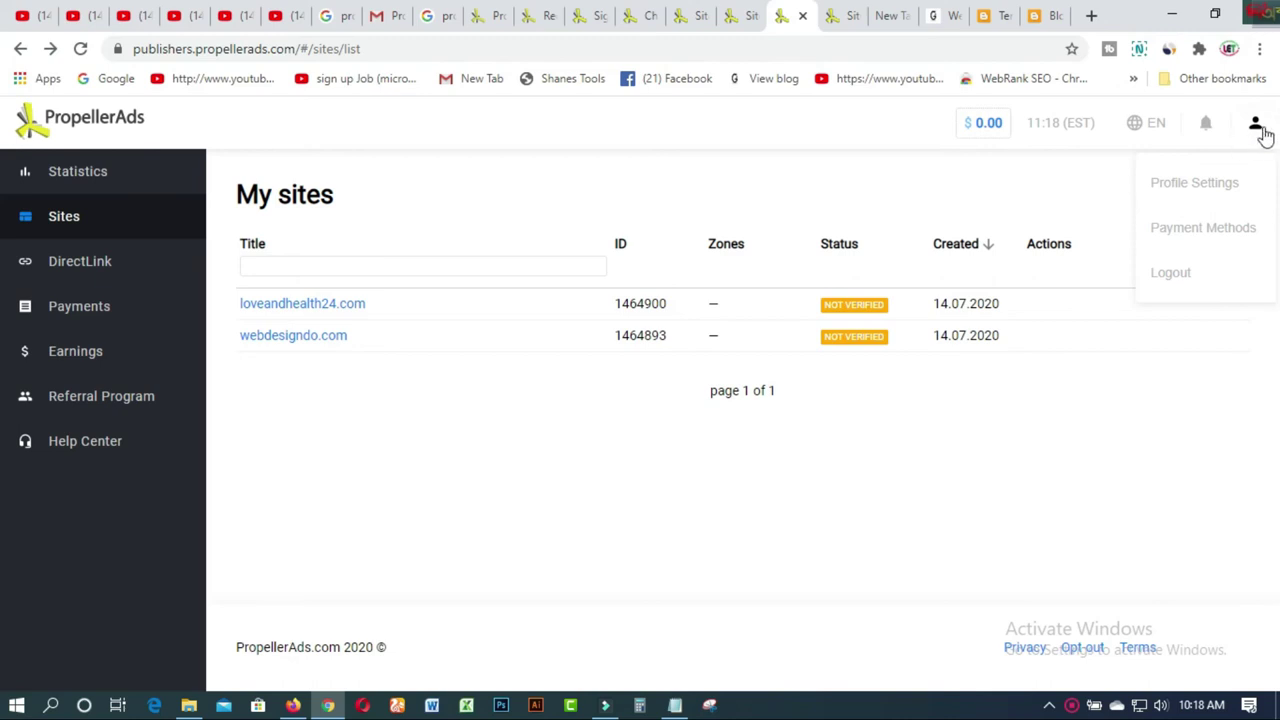
{"action": "left_click", "coordinate": [1226, 236]}
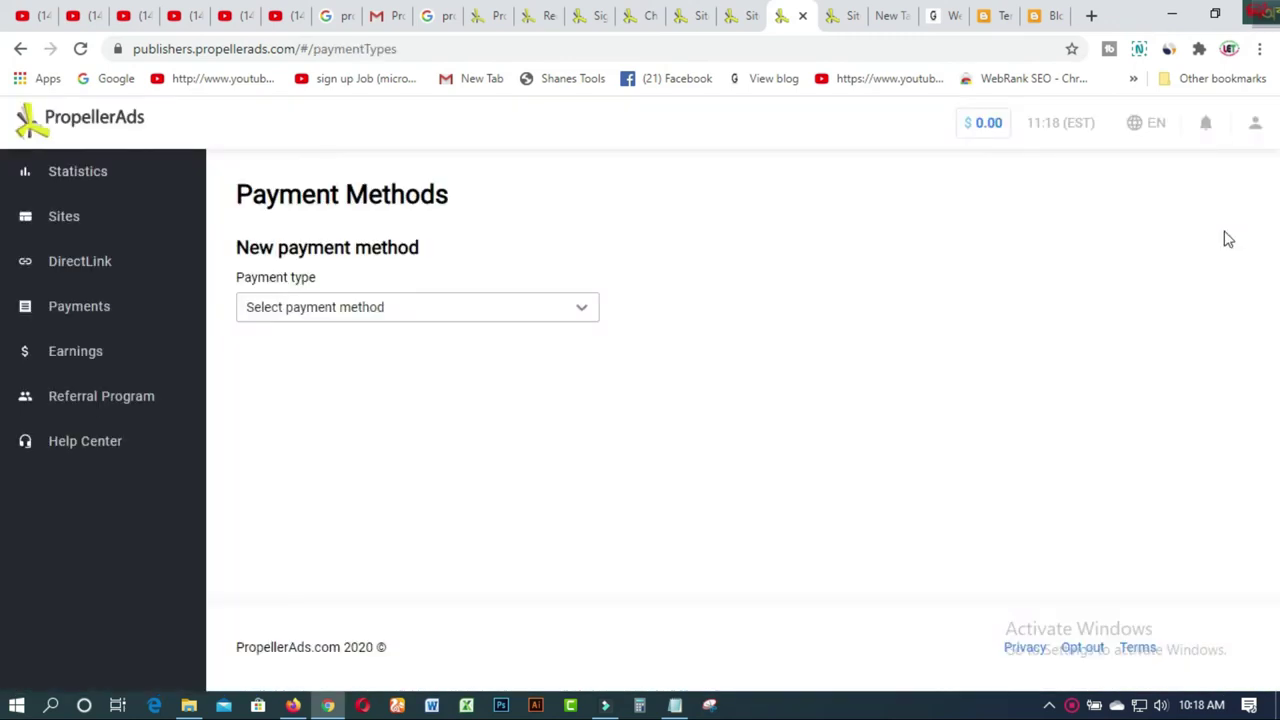
{"action": "left_click", "coordinate": [584, 316]}
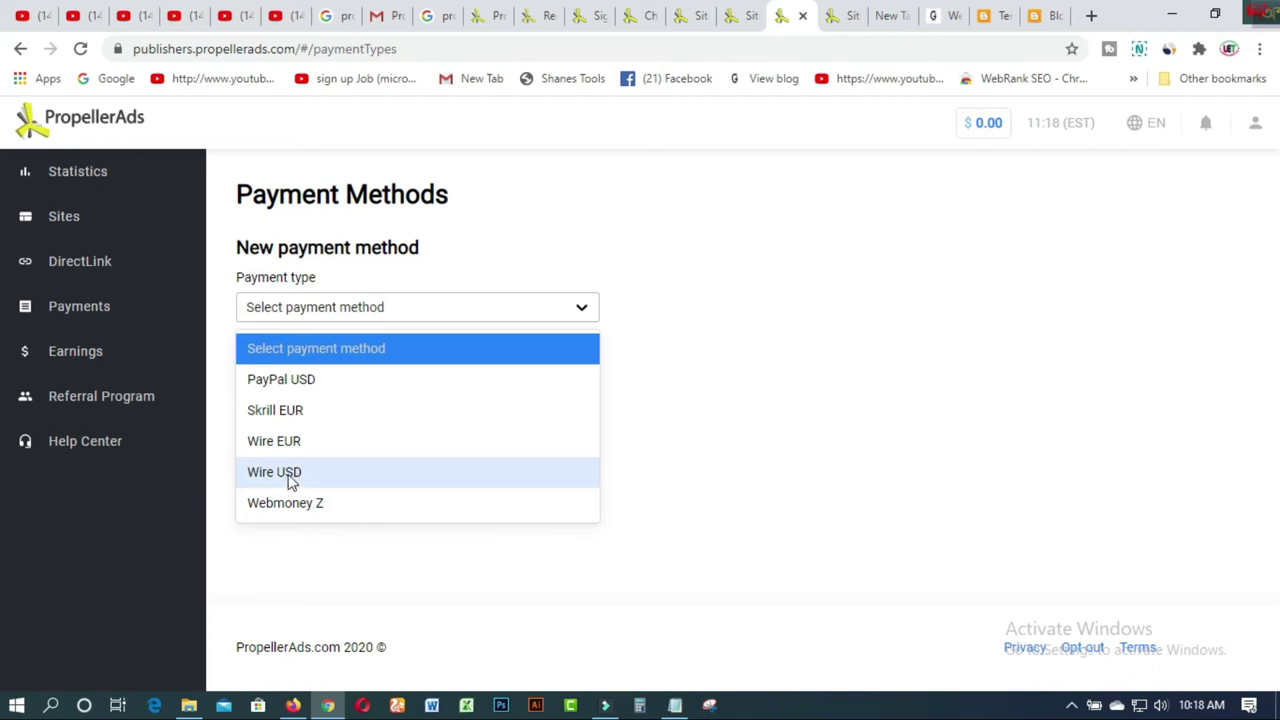
{"action": "left_click", "coordinate": [291, 479]}
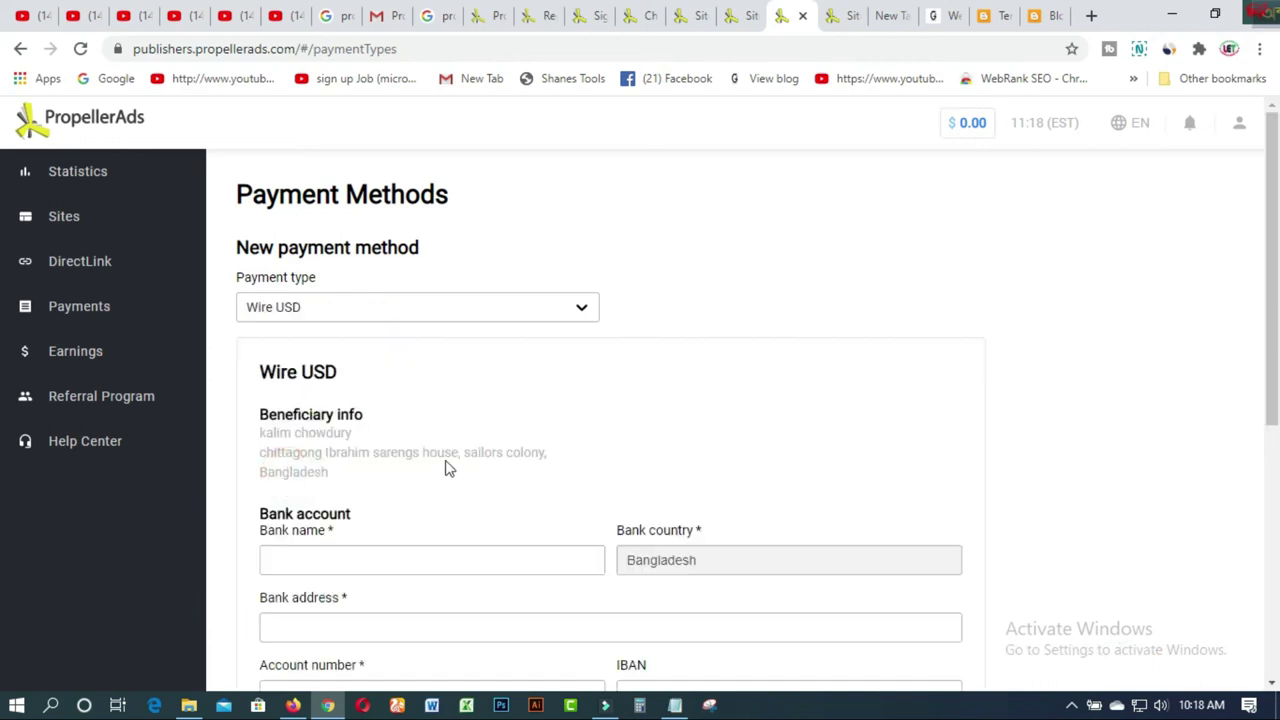
- Review the bank account fields required by the Wire USD payment form, from bank name down to SWIFT and comment
{"action": "scroll", "coordinate": [461, 460], "scroll_direction": "down", "scroll_amount": 2}
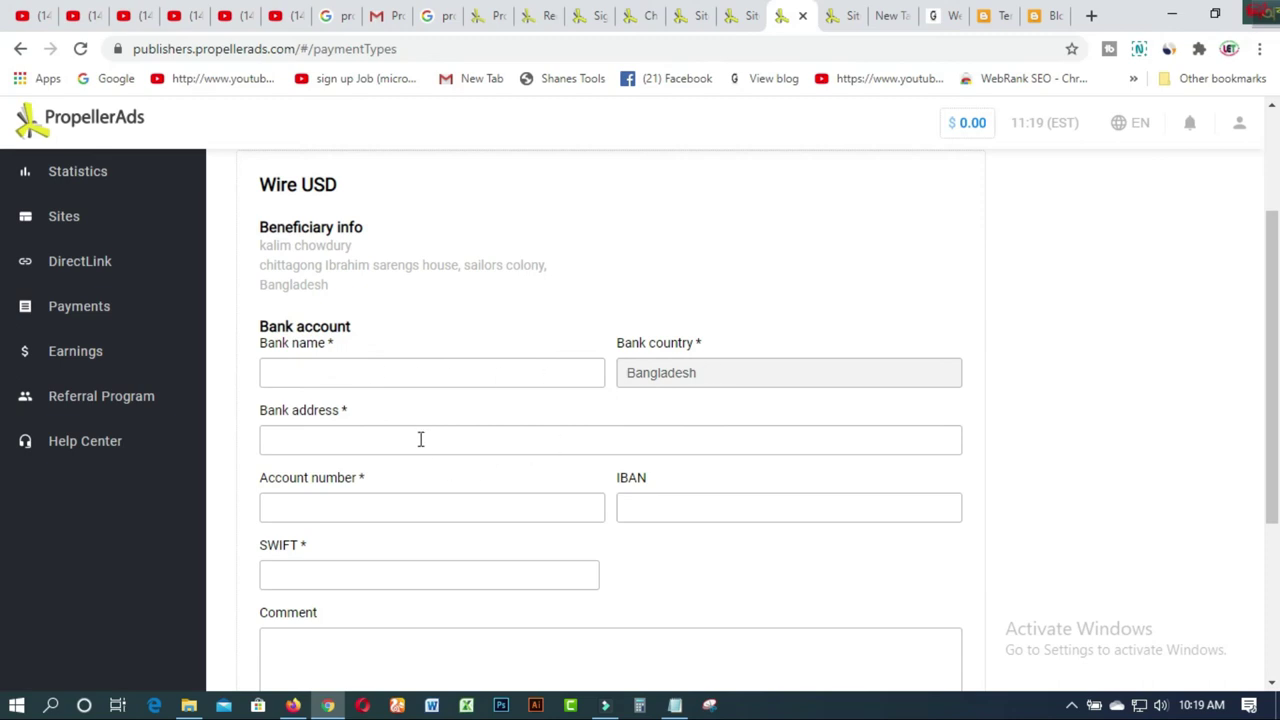
{"action": "scroll", "coordinate": [417, 436], "scroll_direction": "down", "scroll_amount": 1}
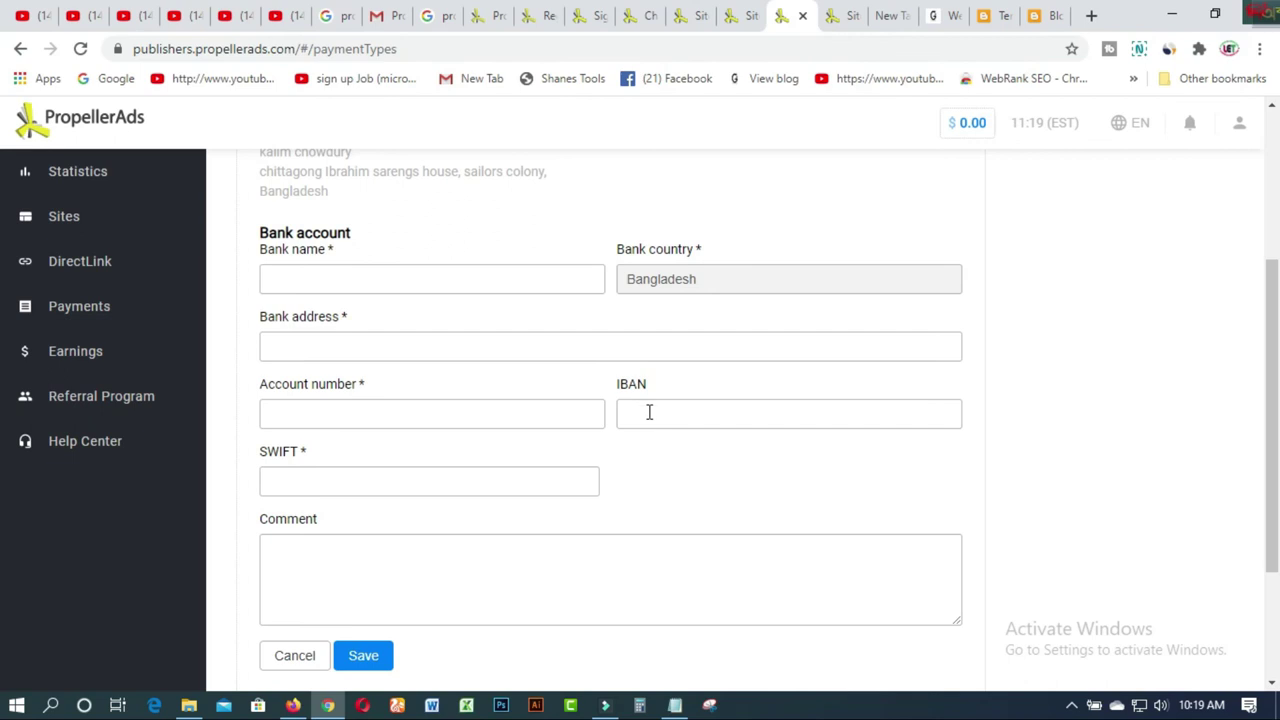
{"action": "left_click", "coordinate": [553, 480]}
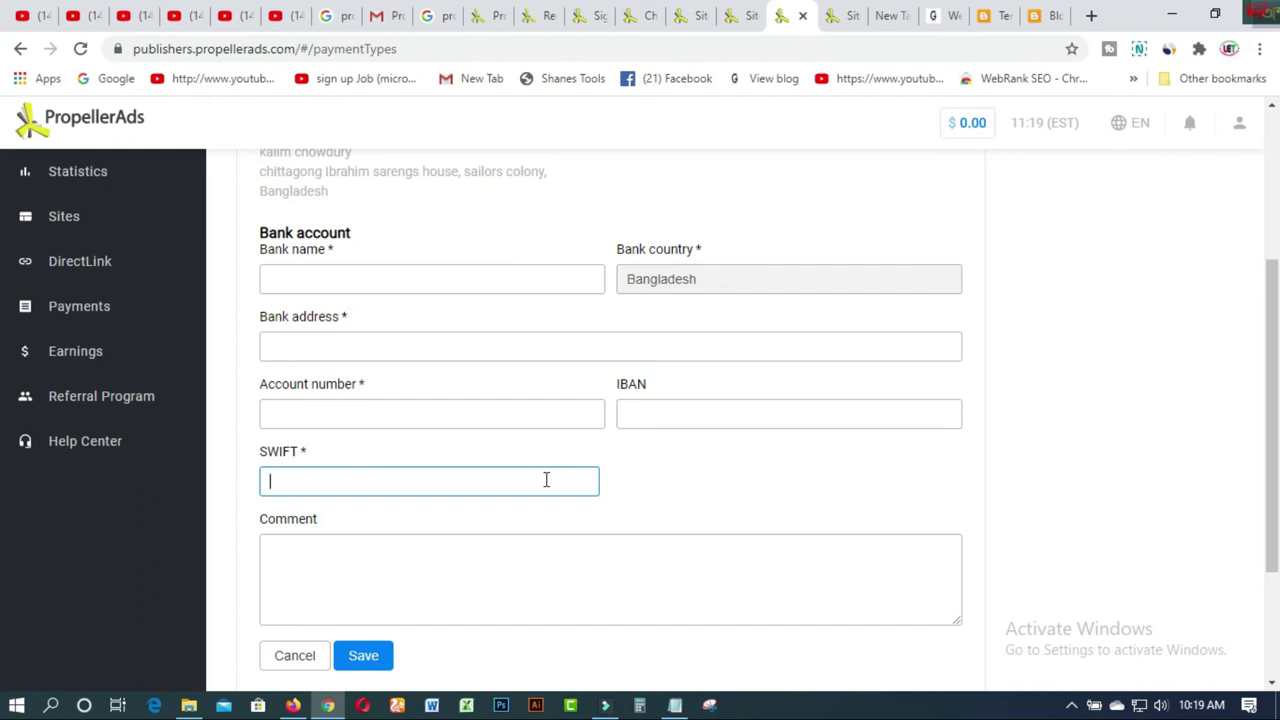
{"action": "scroll", "coordinate": [551, 484], "scroll_direction": "down", "scroll_amount": 1}
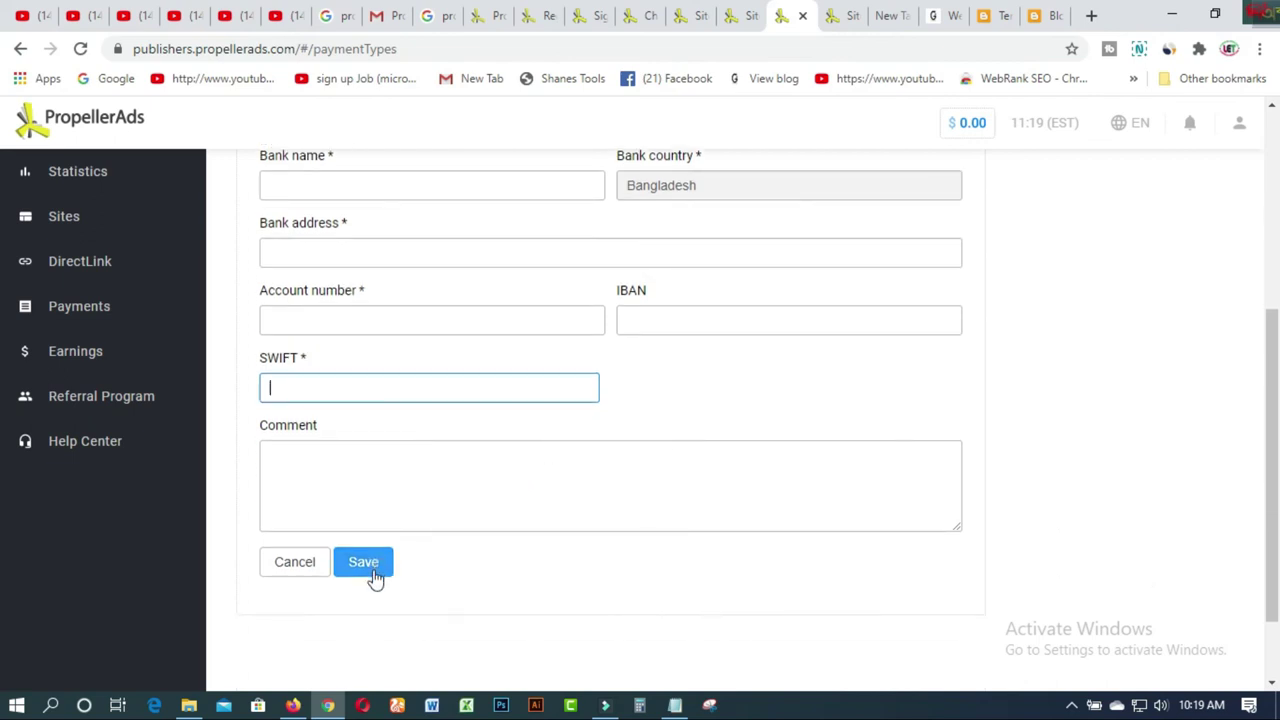
{"action": "scroll", "coordinate": [663, 504], "scroll_direction": "up", "scroll_amount": 2}
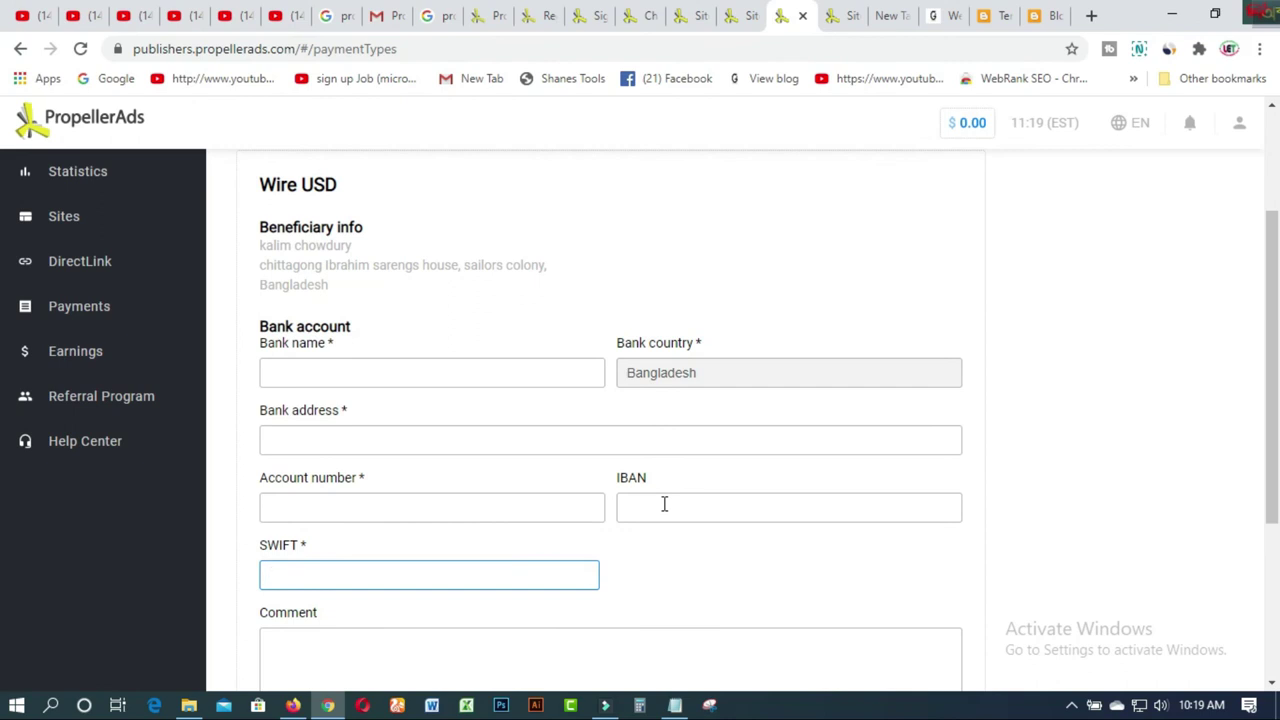
{"action": "scroll", "coordinate": [664, 504], "scroll_direction": "up", "scroll_amount": 2}
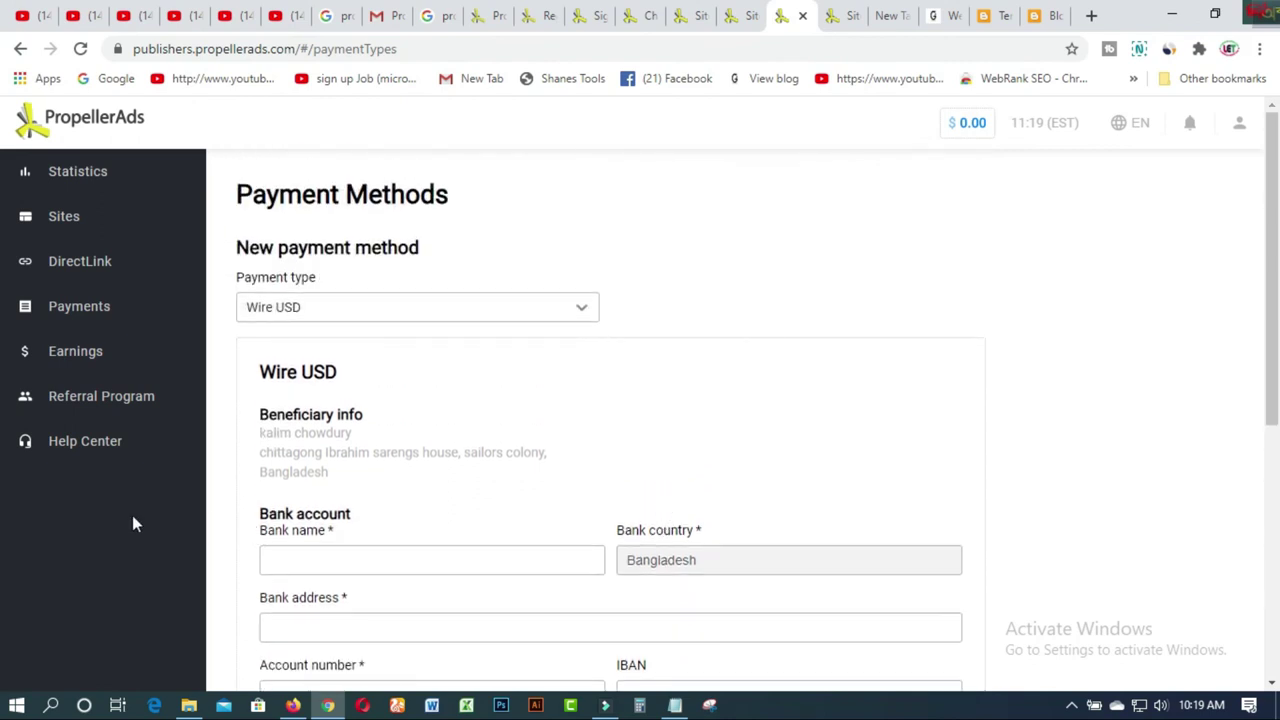
- Open the PropellerAds referral program and copy the publisher referral link
{"action": "left_click", "coordinate": [98, 396]}
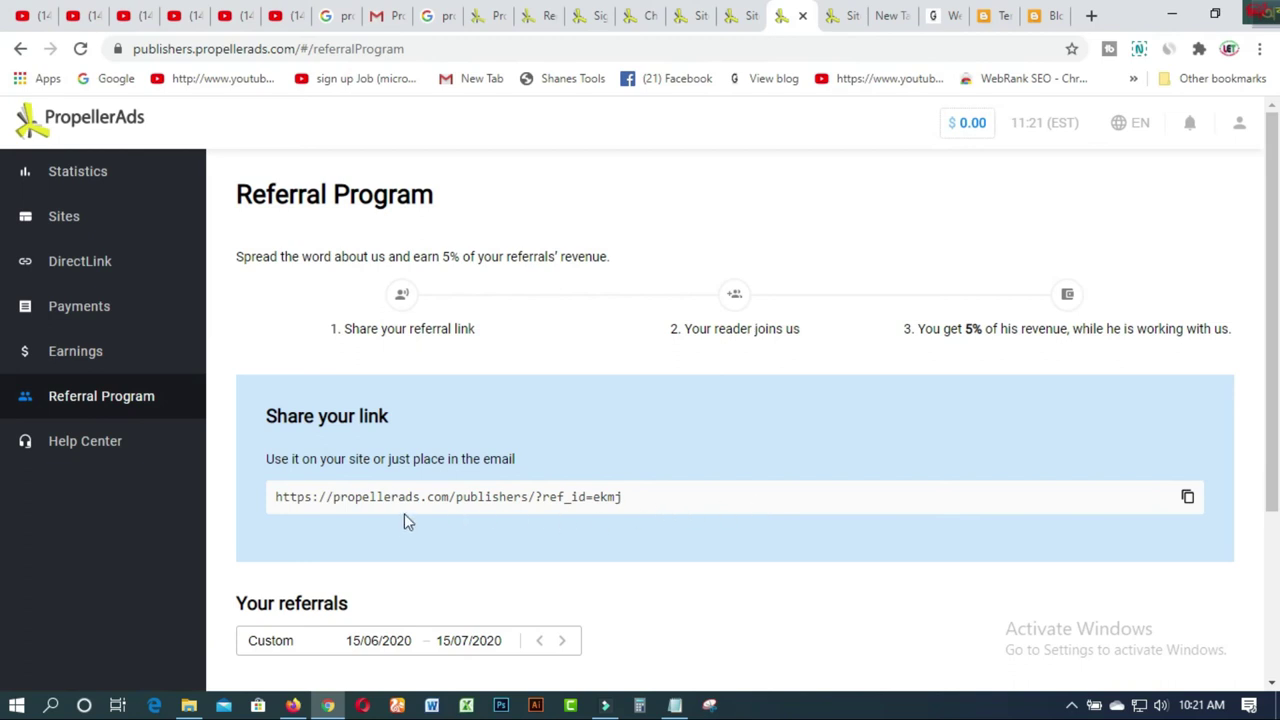
{"action": "left_click", "coordinate": [1187, 497]}
- Switch to the Google search page, search for bitly, and open the main Bitly website from the results
{"action": "left_click", "coordinate": [331, 16]}
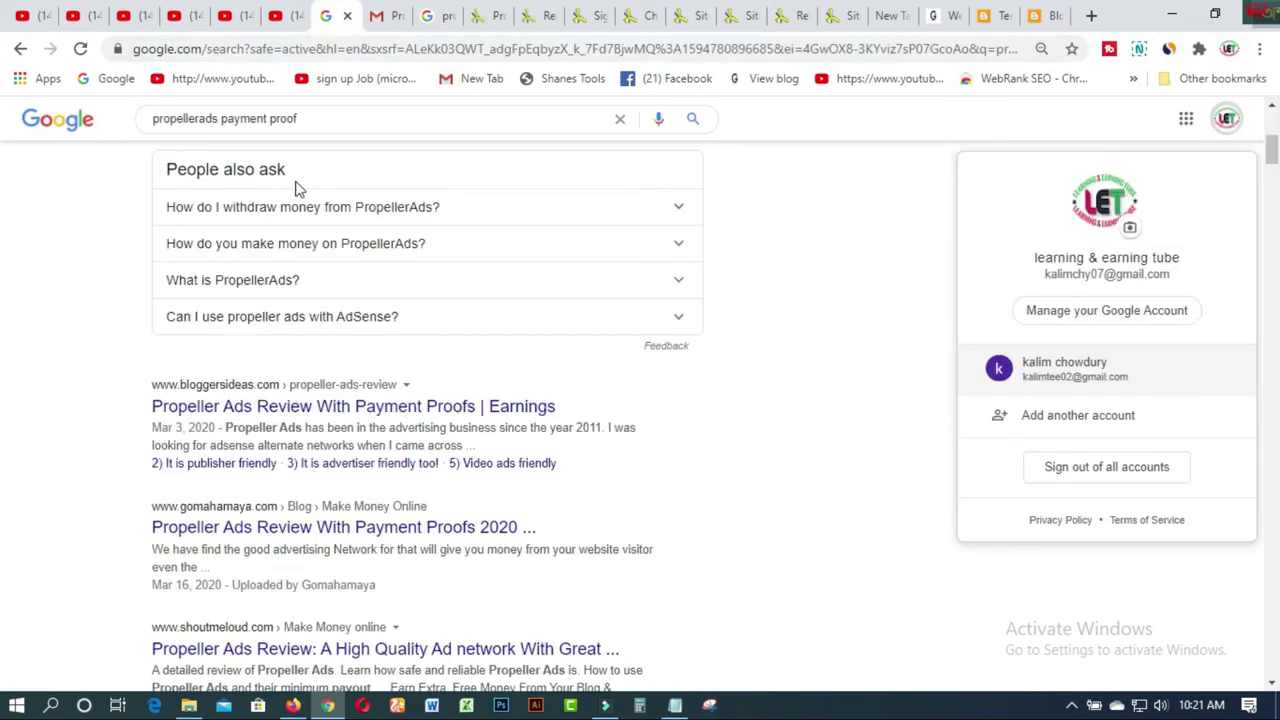
{"action": "left_click", "coordinate": [333, 118]}
{"action": "type", "text": "b"}
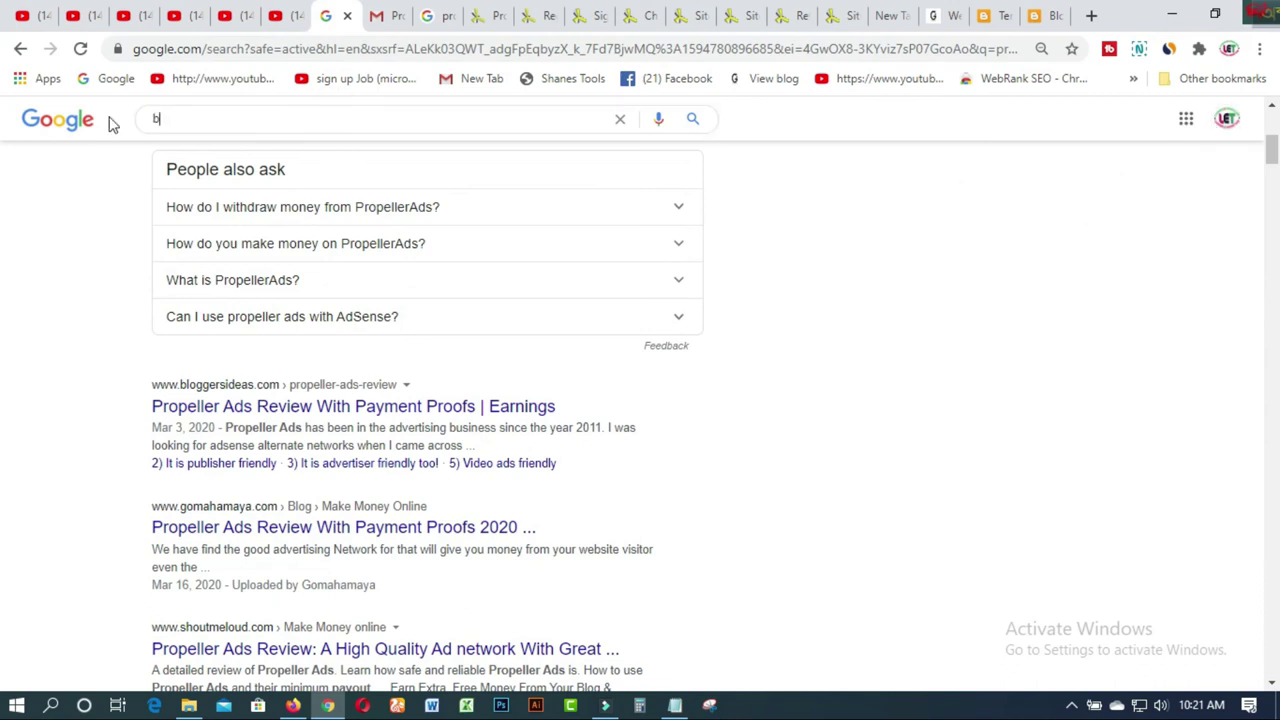
{"action": "type", "text": "itly"}
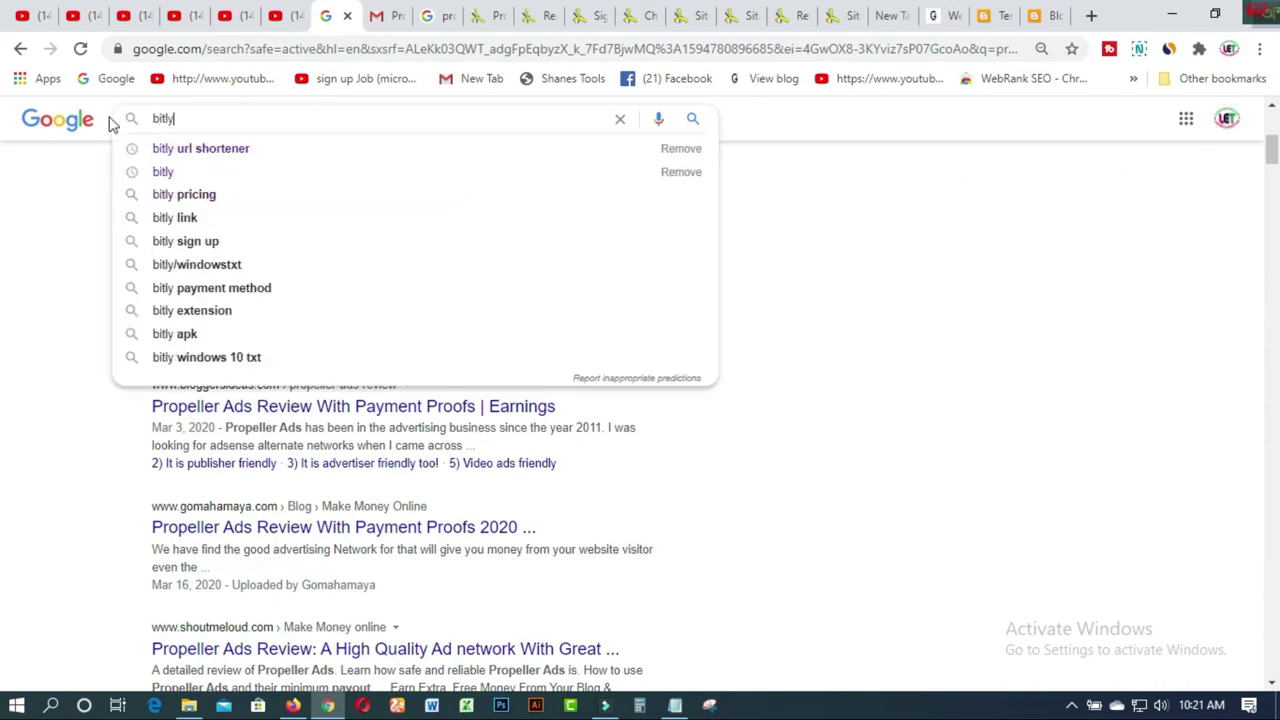
{"action": "key", "text": "Return"}
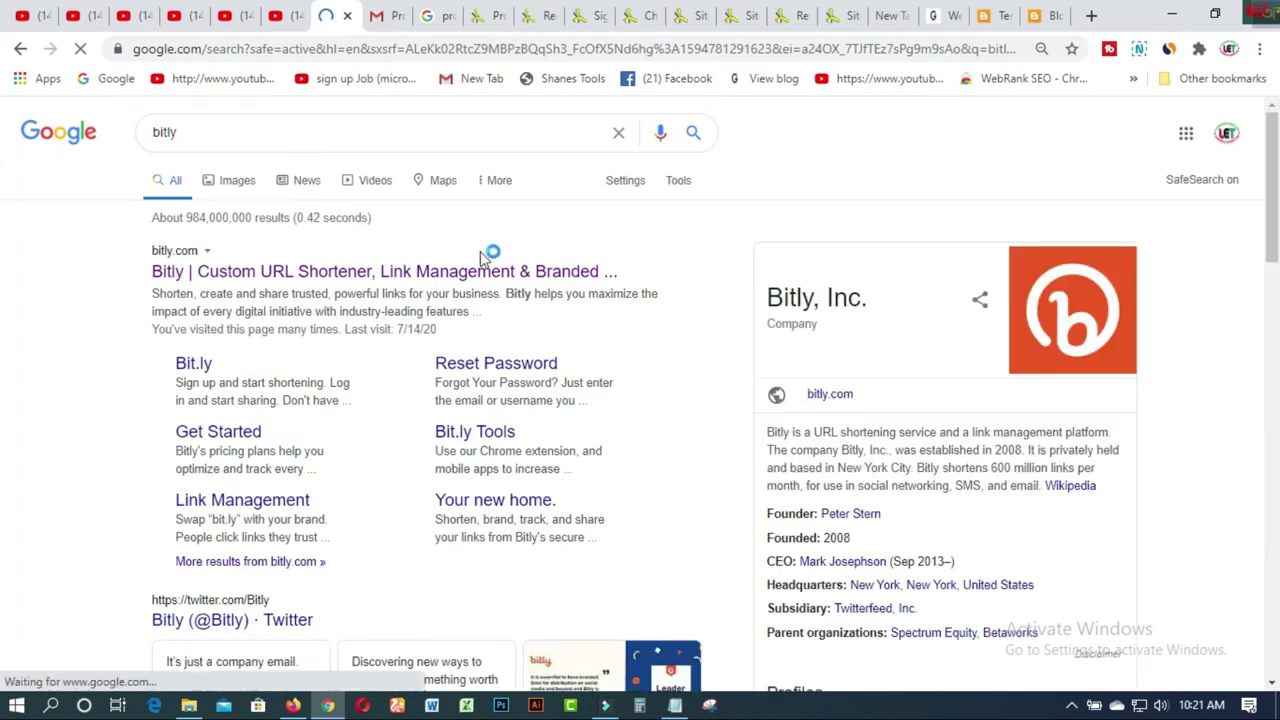
{"action": "left_click", "coordinate": [477, 272]}
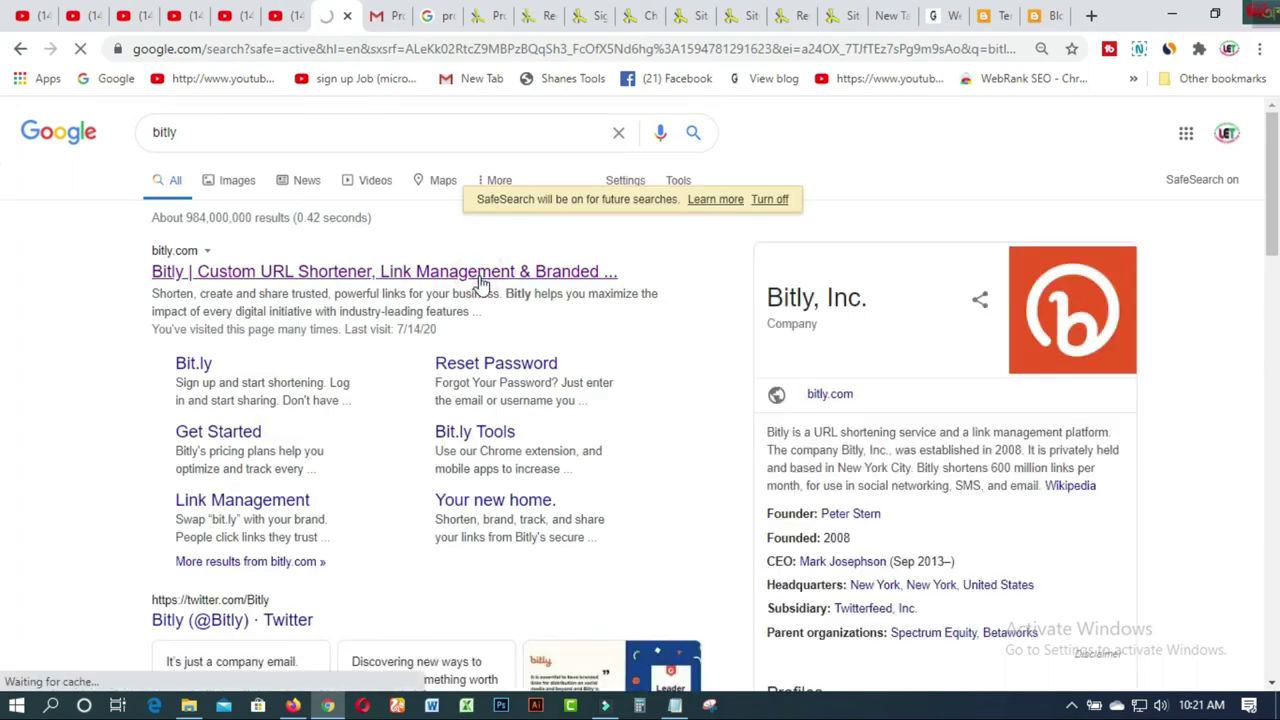